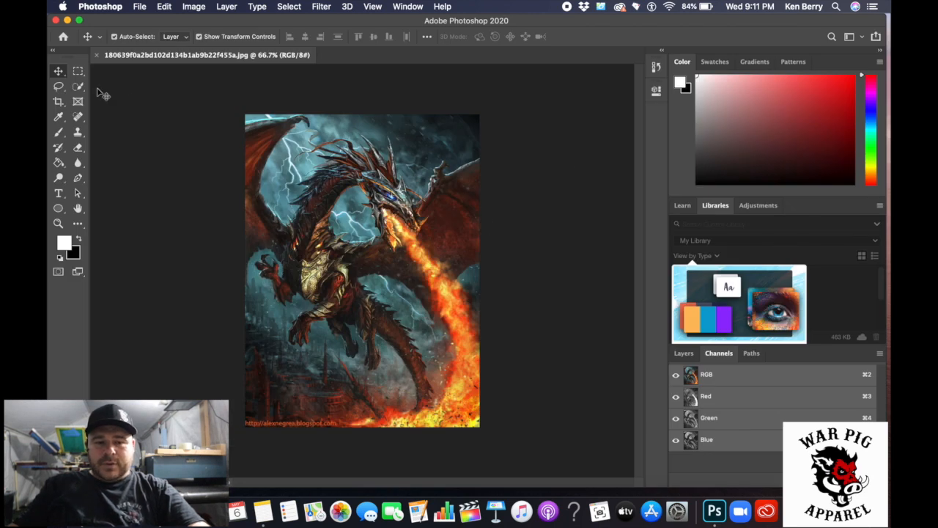
Step: Crop the strip with the website watermark off the lower edge of the dragon image
{"action": "left_click", "coordinate": [58, 101]}
{"action": "left_click_drag", "start_coordinate": [360, 425], "coordinate": [358, 420]}
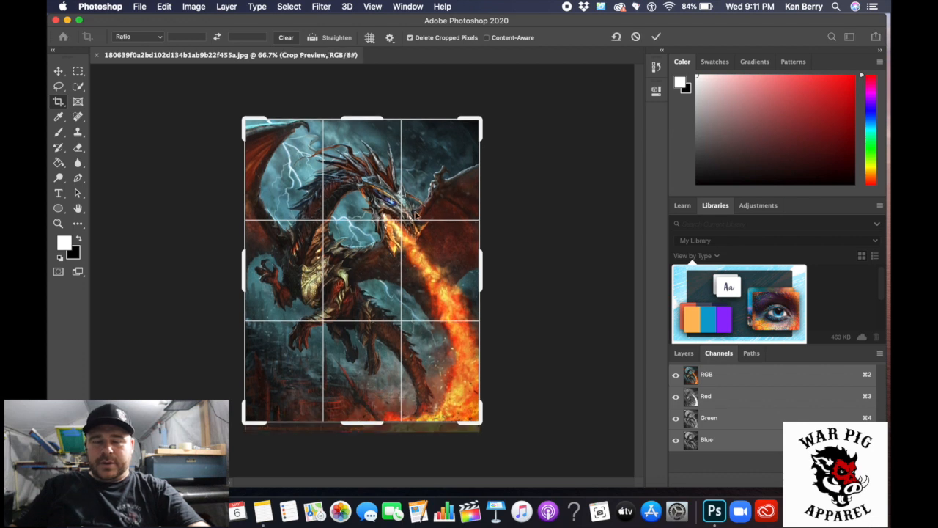
{"action": "left_click", "coordinate": [655, 37]}
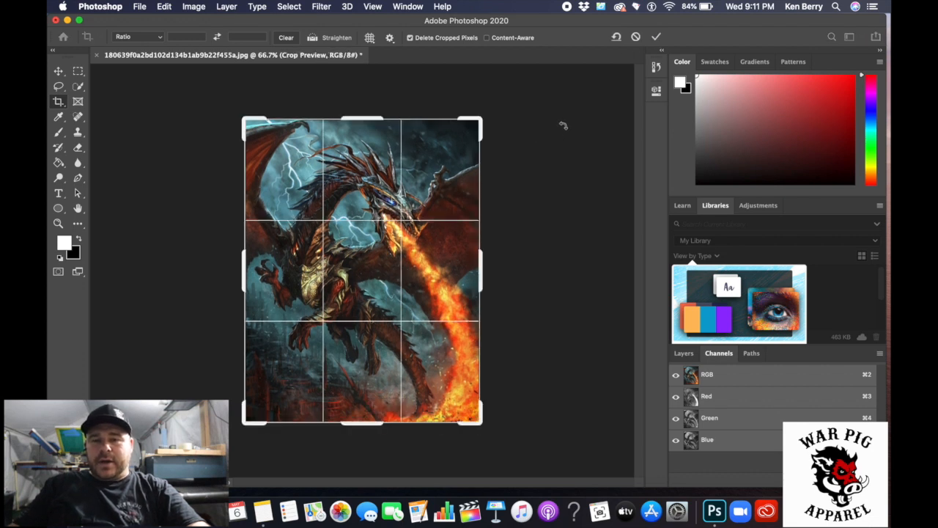
{"action": "left_click", "coordinate": [655, 37]}
{"action": "left_click", "coordinate": [59, 71]}
Step: Resample the dragon image to a resolution of 300 pixels/inch
{"action": "left_click", "coordinate": [188, 6]}
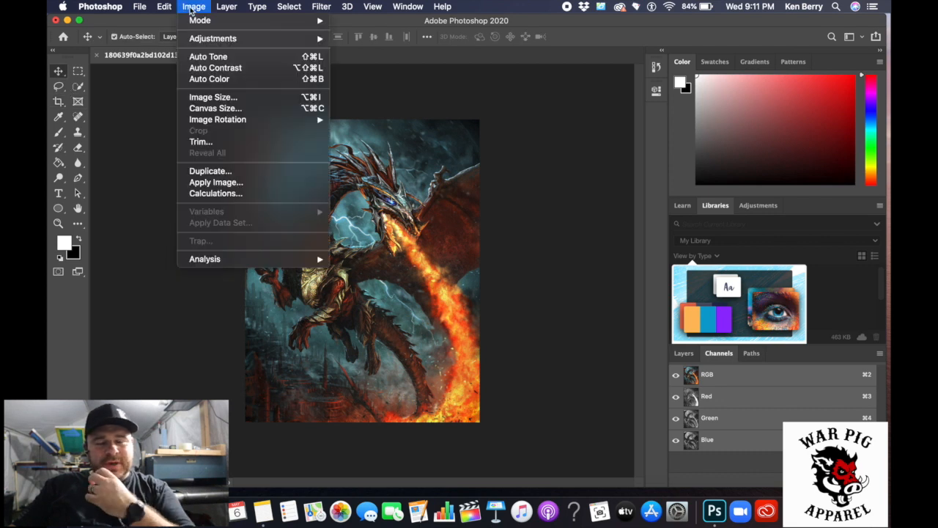
{"action": "left_click", "coordinate": [293, 97]}
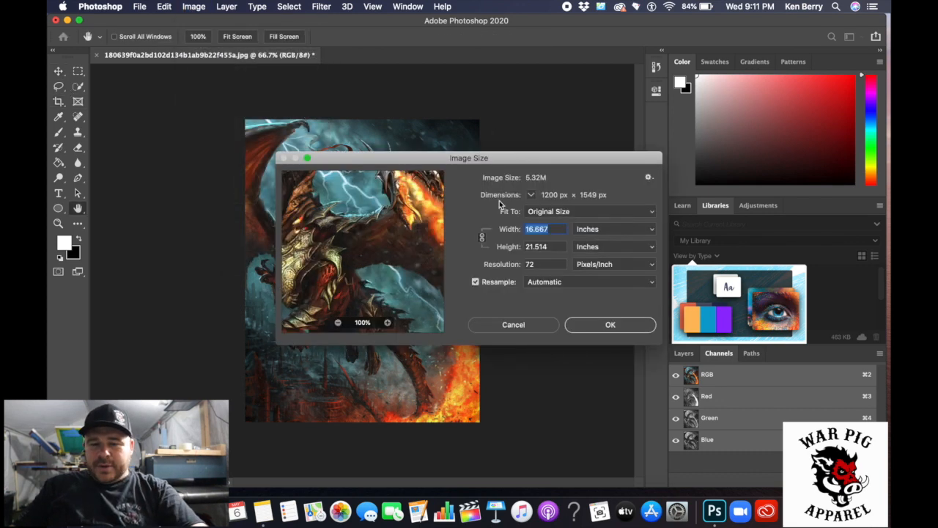
{"action": "double_click", "coordinate": [540, 265]}
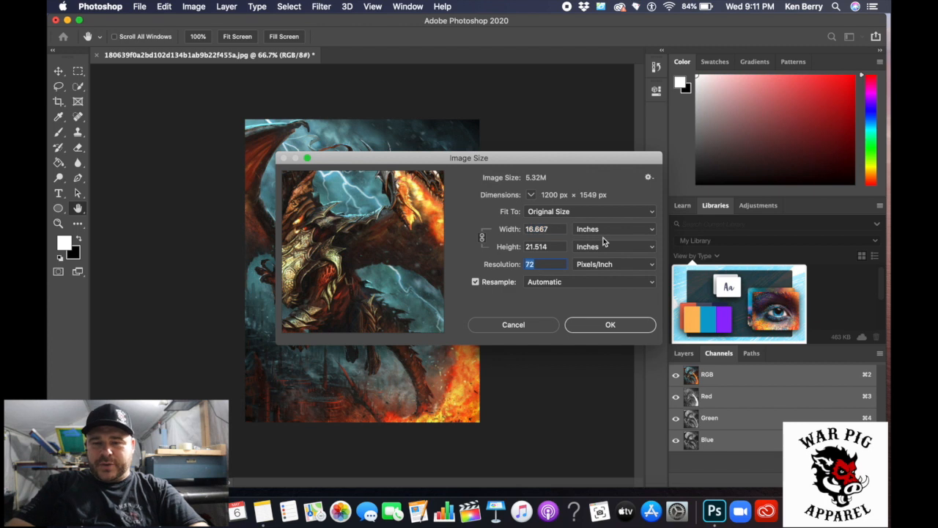
{"action": "type", "text": "300"}
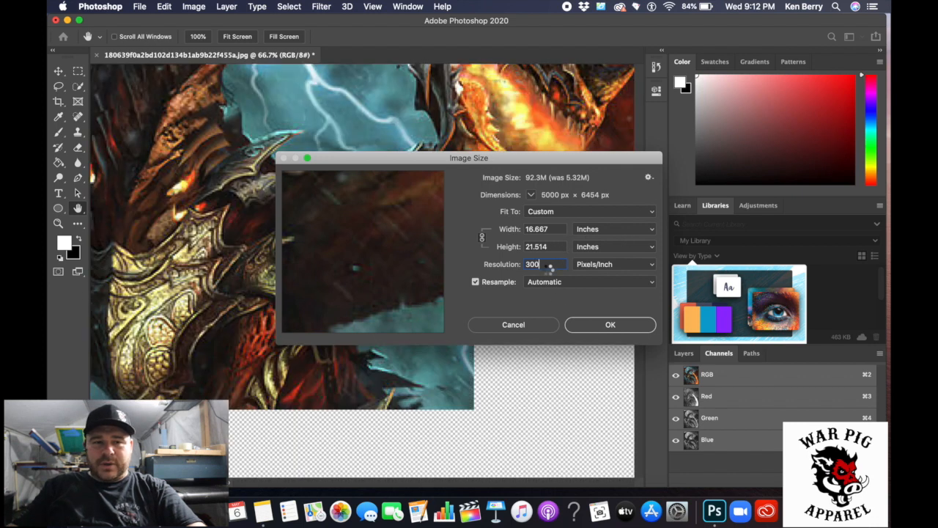
Step: Resize the dragon image to a width of 11 inches
{"action": "left_click", "coordinate": [193, 7]}
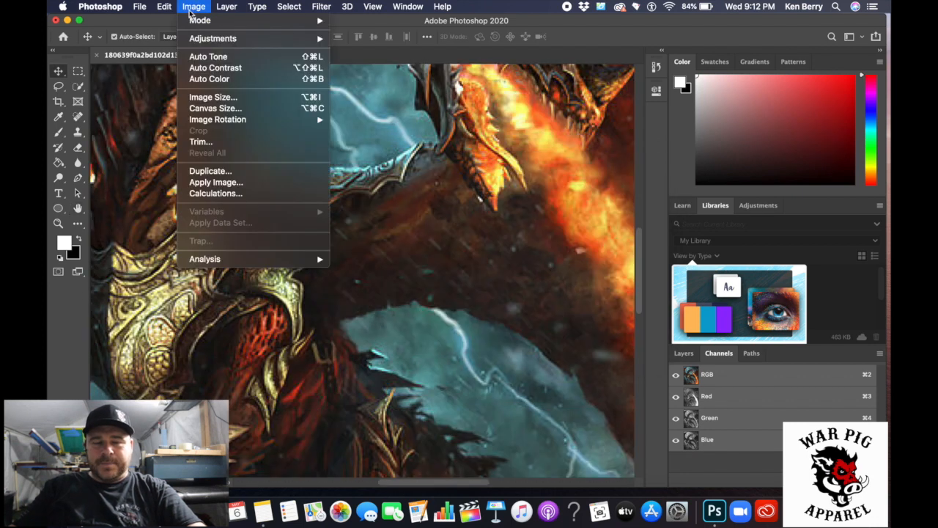
{"action": "left_click", "coordinate": [212, 96]}
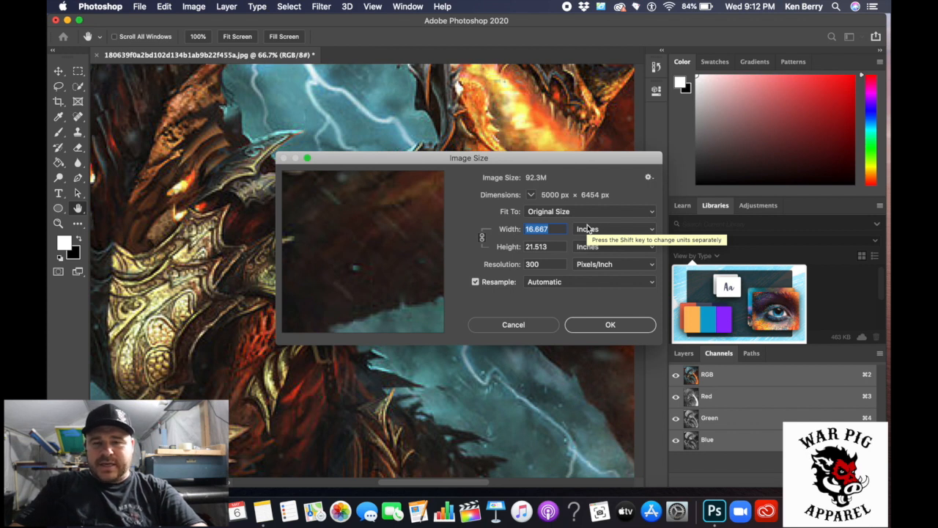
{"action": "type", "text": "11"}
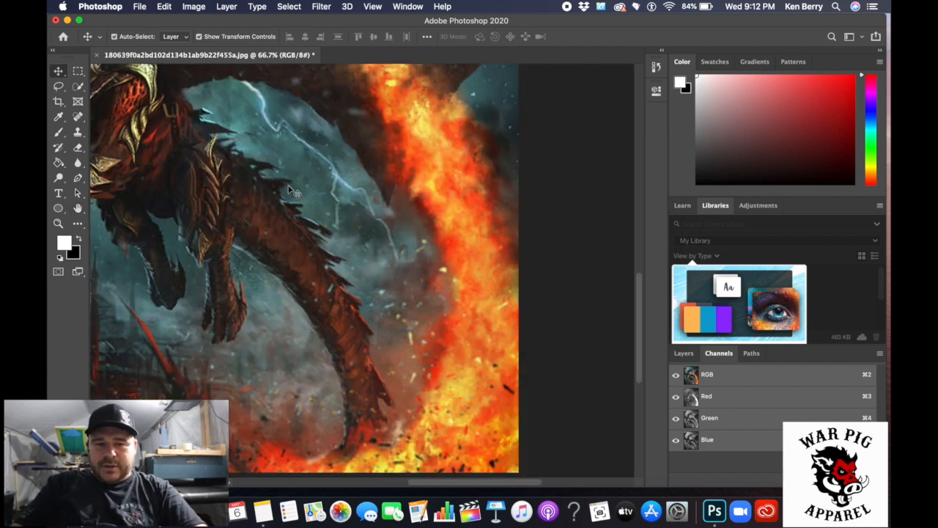
Step: Convert the image's color mode to CMYK Color, accepting the U.S. Web Coated (SWOP) v2 profile
{"action": "scroll", "coordinate": [292, 188], "scroll_direction": "down", "scroll_amount": 5}
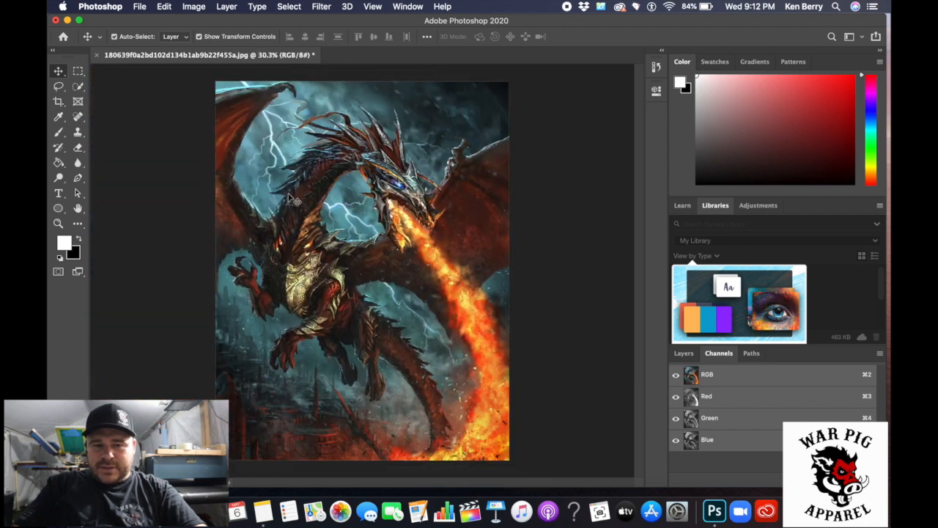
{"action": "scroll", "coordinate": [293, 198], "scroll_direction": "up", "scroll_amount": 4}
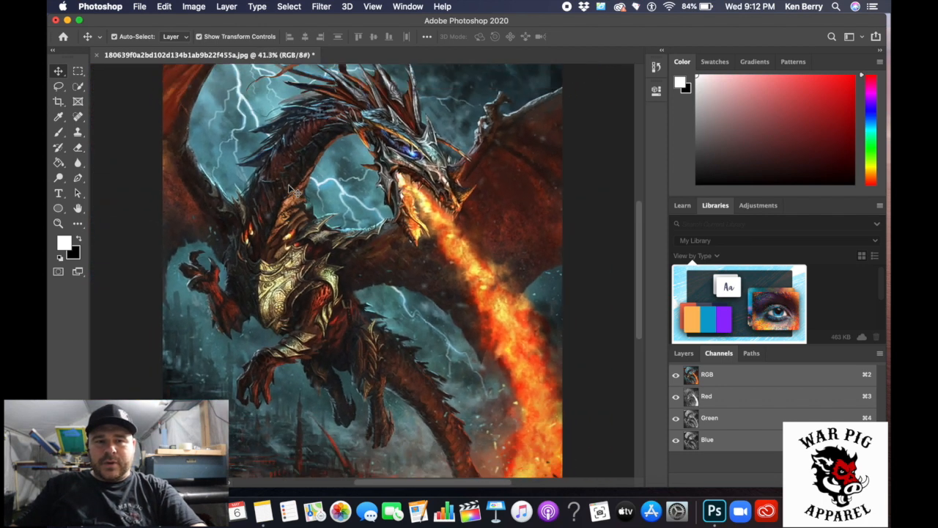
{"action": "scroll", "coordinate": [291, 189], "scroll_direction": "down", "scroll_amount": 2}
{"action": "left_click", "coordinate": [194, 7]}
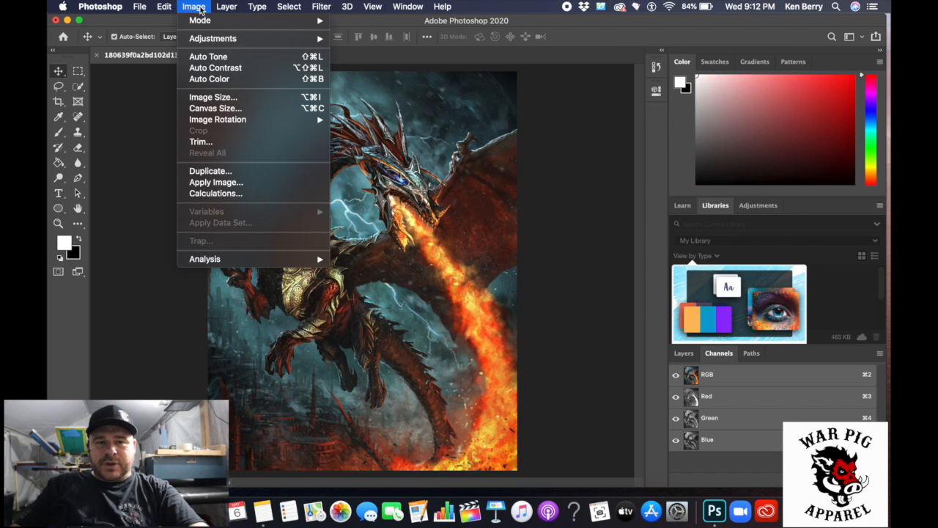
{"action": "mouse_move", "coordinate": [209, 22]}
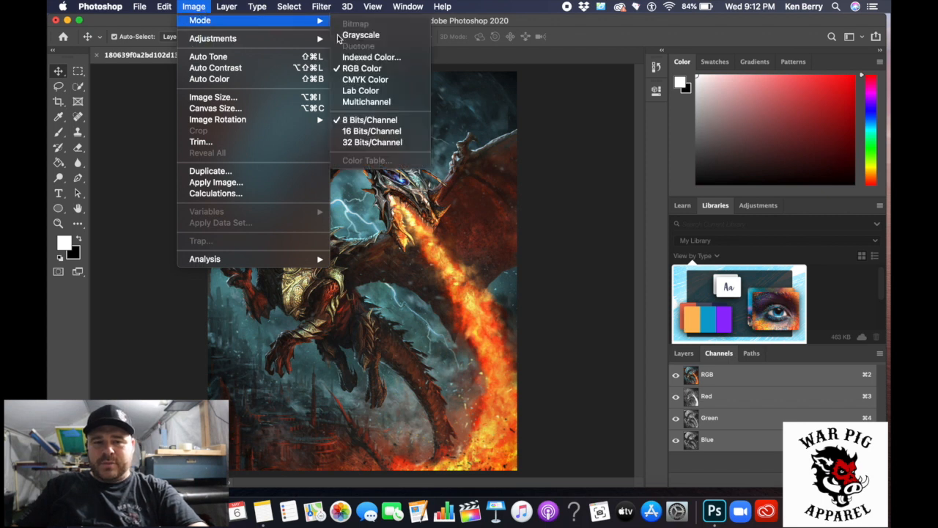
{"action": "left_click", "coordinate": [365, 79]}
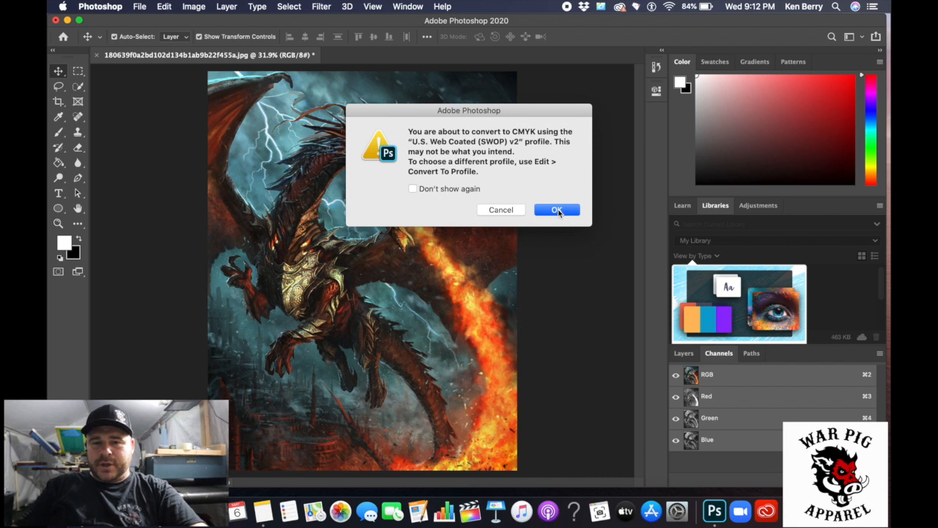
{"action": "left_click", "coordinate": [557, 210]}
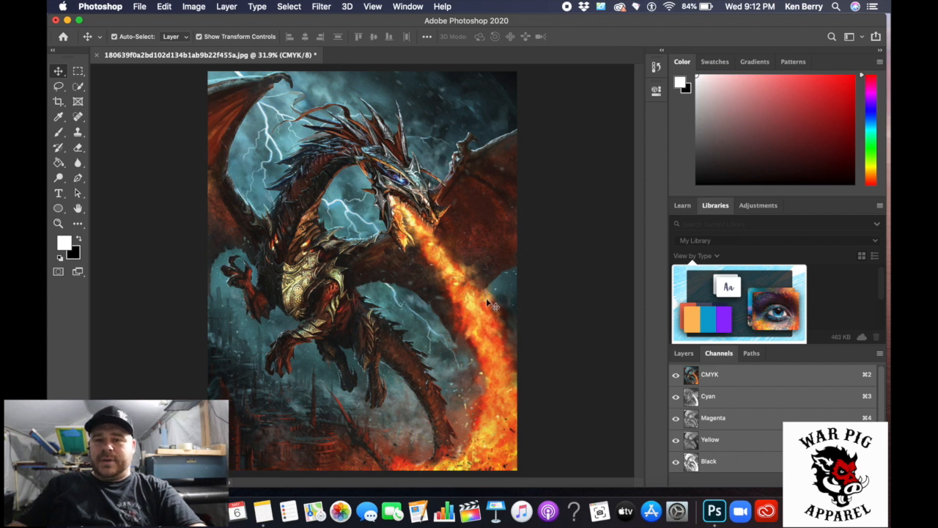
Step: Examine the Cyan, Magenta, Yellow and Black channels of the image one at a time
{"action": "left_click", "coordinate": [683, 354]}
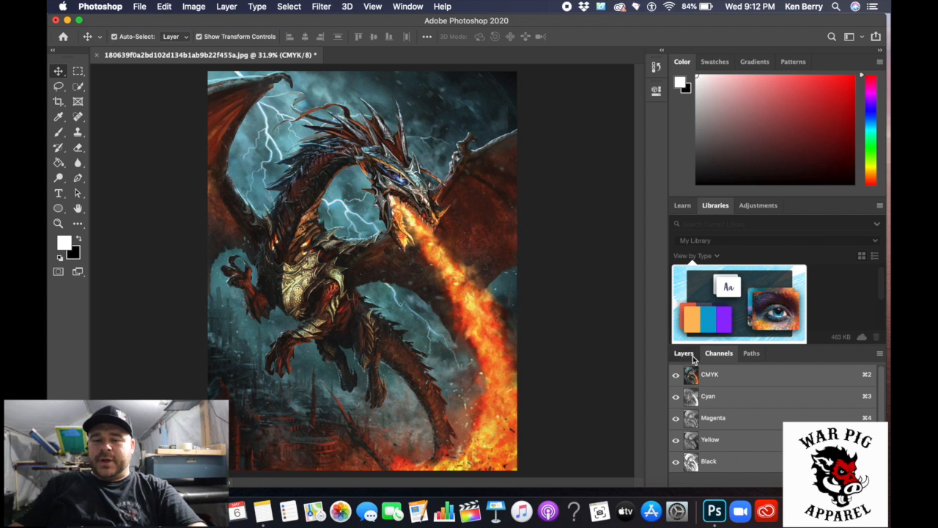
{"action": "left_click", "coordinate": [716, 354]}
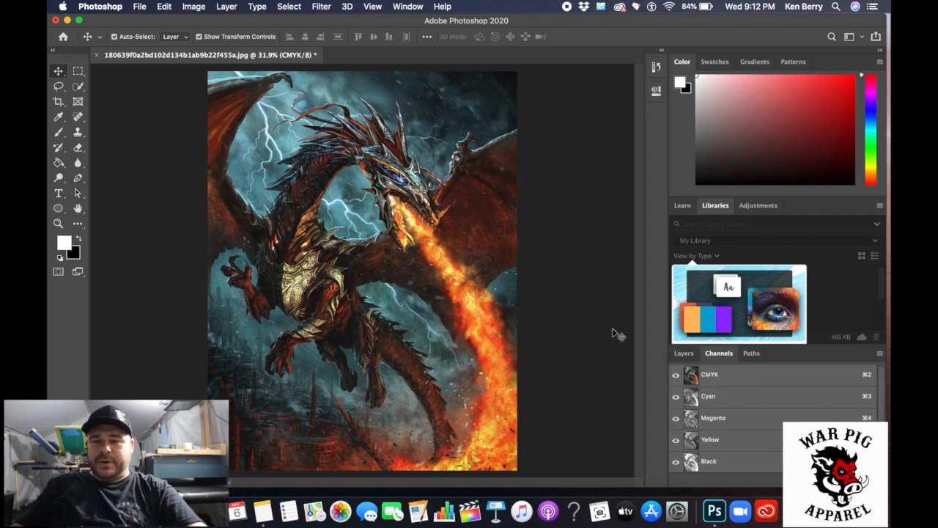
{"action": "left_click", "coordinate": [408, 6]}
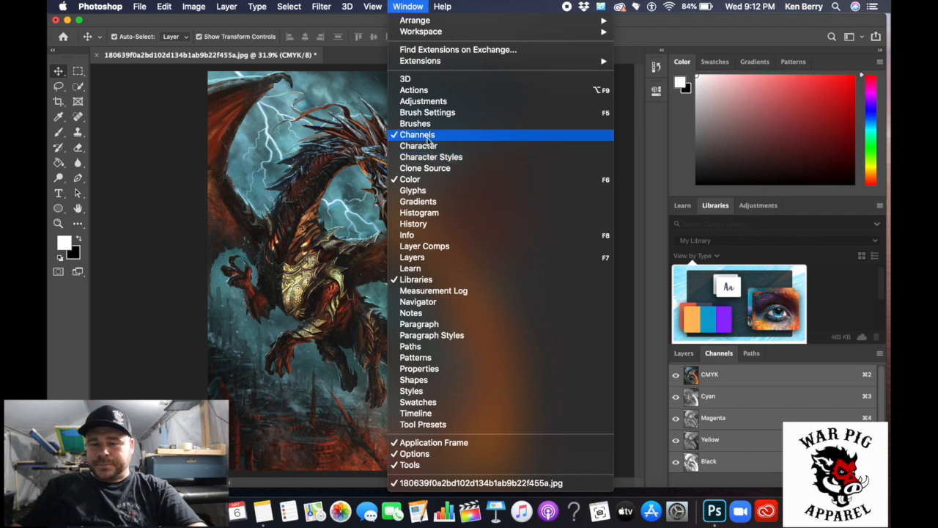
{"action": "left_click", "coordinate": [405, 9]}
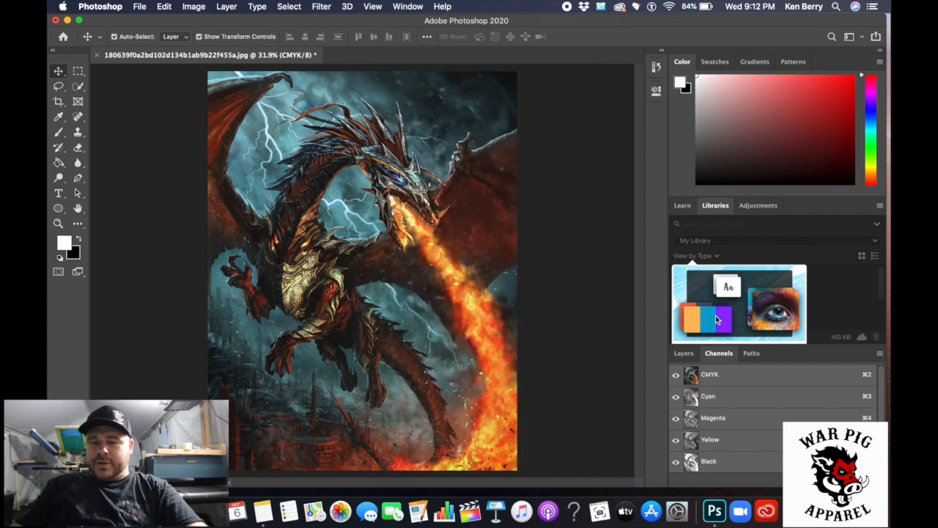
{"action": "left_click", "coordinate": [728, 400]}
{"action": "left_click", "coordinate": [737, 417]}
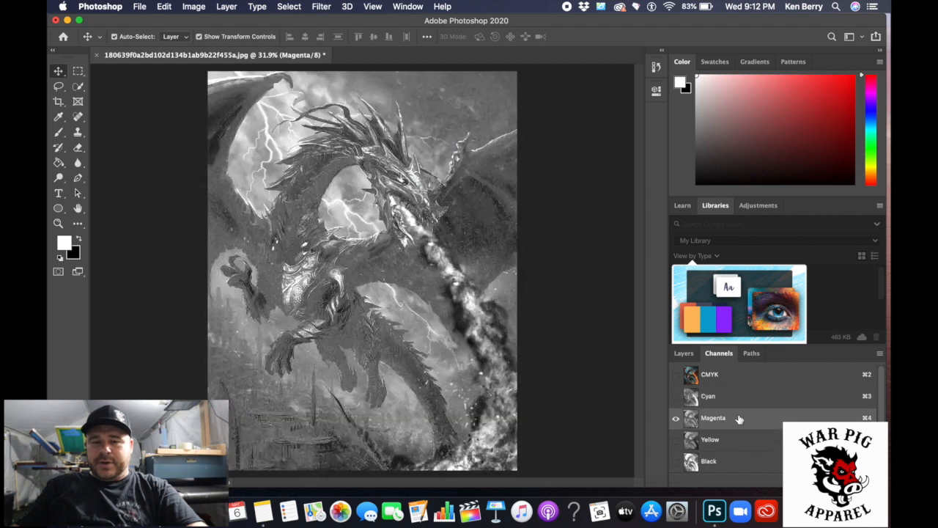
{"action": "left_click", "coordinate": [745, 440]}
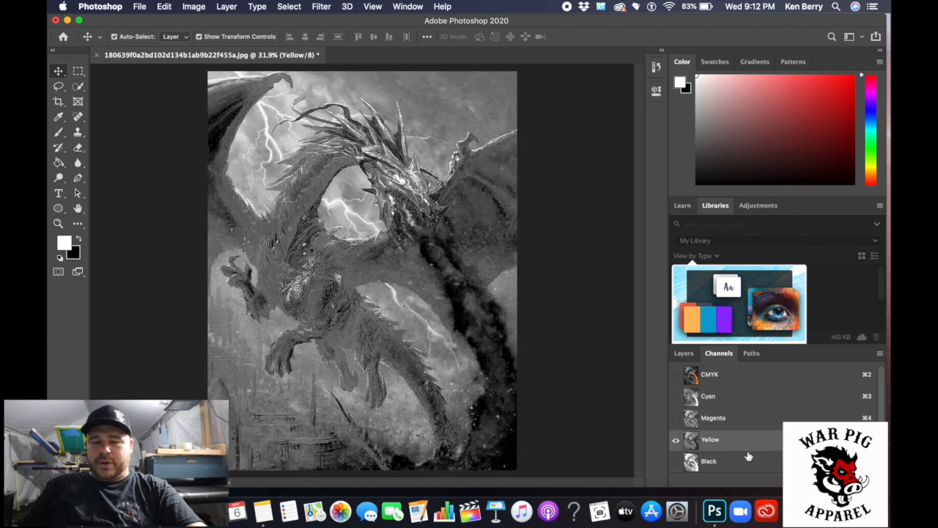
{"action": "left_click", "coordinate": [747, 458]}
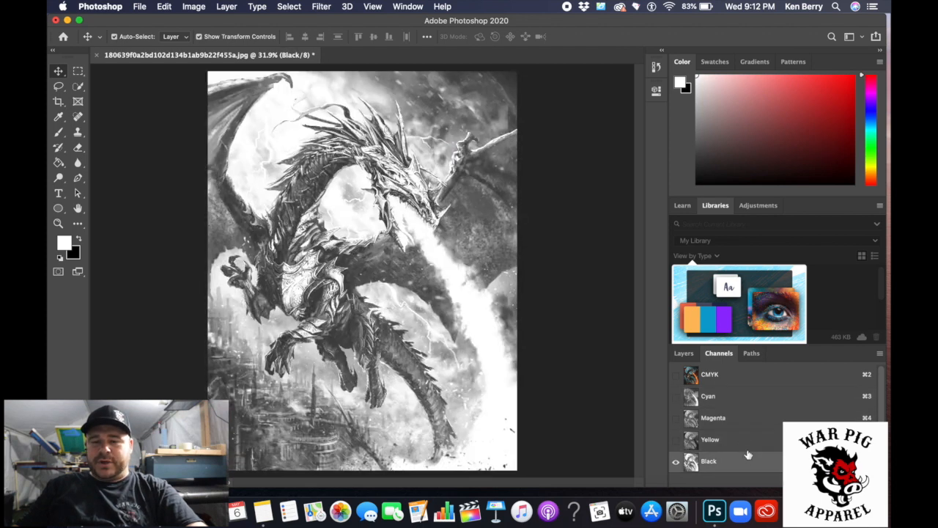
{"action": "left_click", "coordinate": [727, 399]}
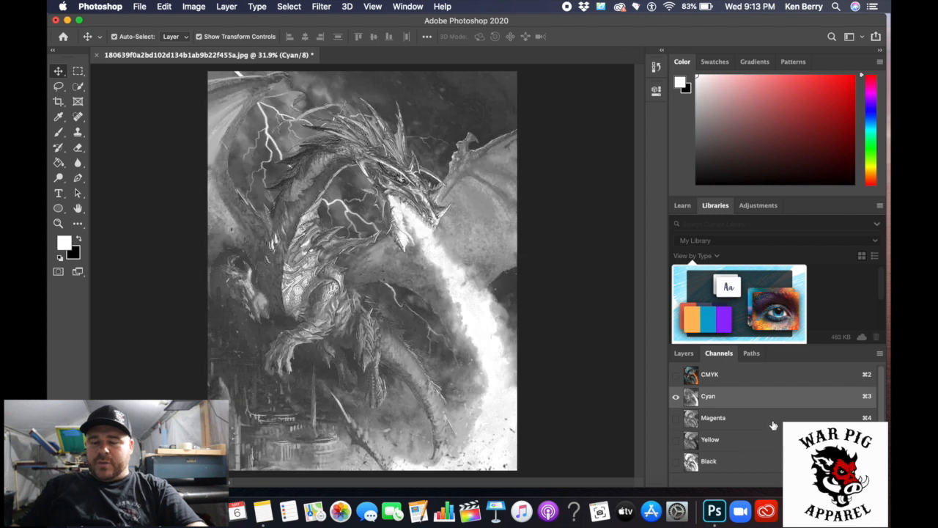
Step: Split the channels into separate grayscale documents and look through the Cyan, Magenta, Yellow and Black separations
{"action": "left_click", "coordinate": [881, 356]}
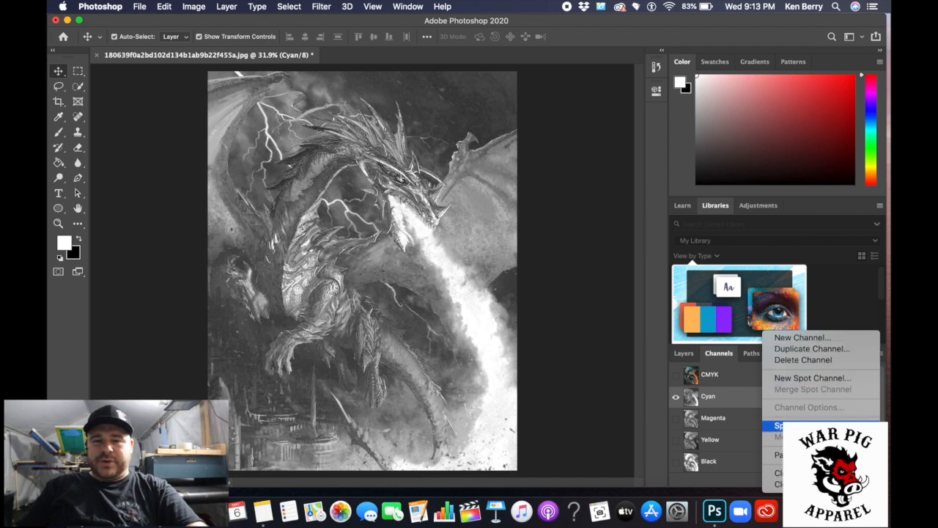
{"action": "left_click", "coordinate": [788, 425]}
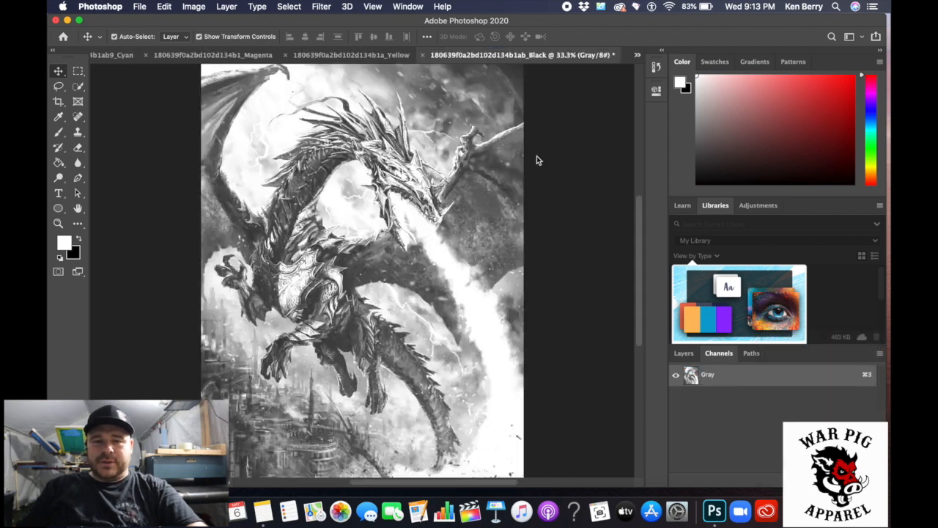
{"action": "left_click", "coordinate": [170, 57]}
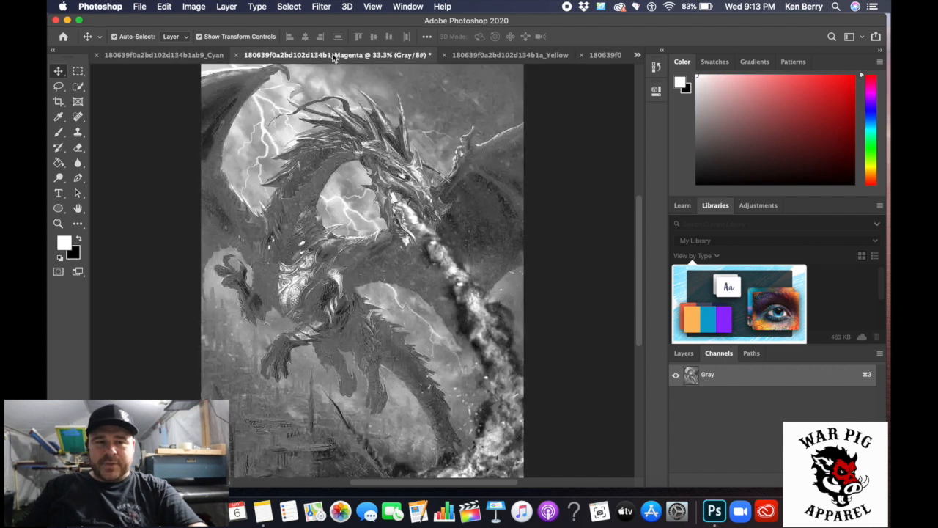
{"action": "left_click", "coordinate": [188, 56]}
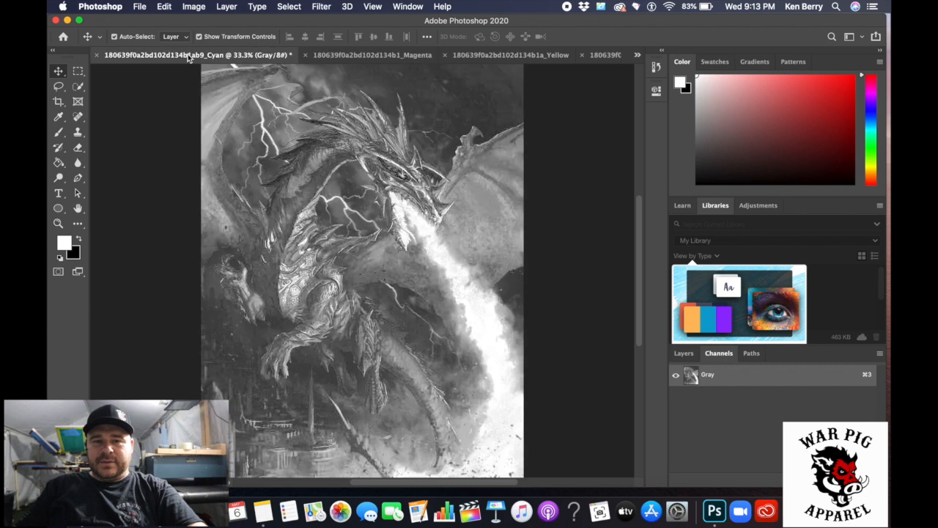
{"action": "left_click", "coordinate": [382, 59]}
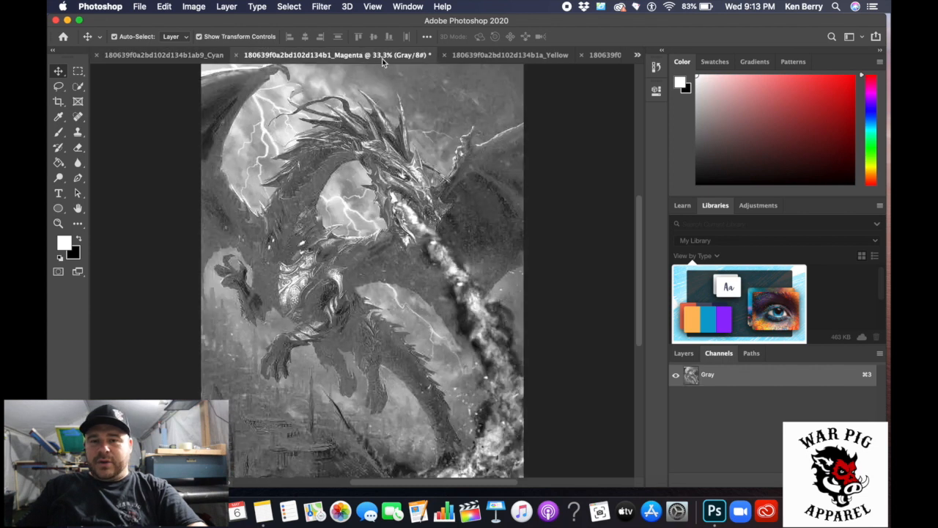
{"action": "left_click", "coordinate": [483, 60]}
{"action": "left_click", "coordinate": [601, 57]}
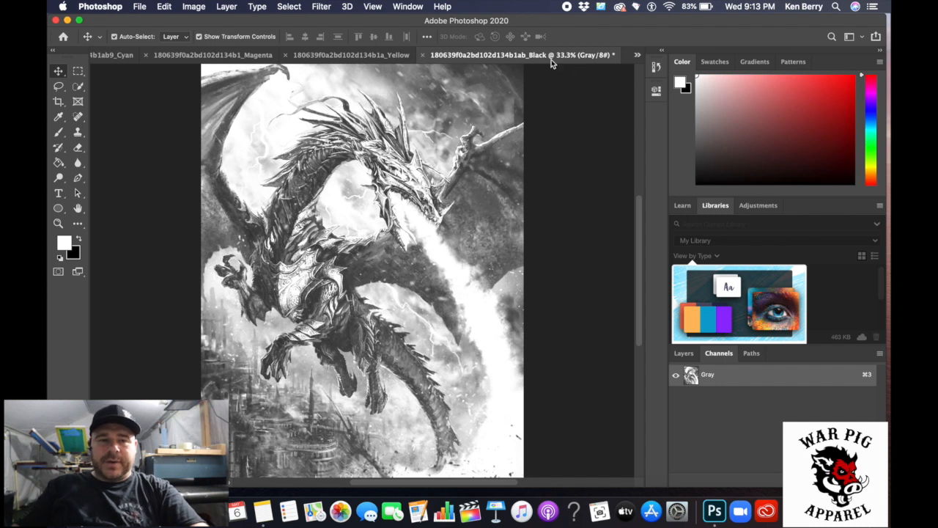
Step: Start converting the Cyan separation to Bitmap mode at 300 pixels/inch output using the Halftone Screen method
{"action": "left_click", "coordinate": [121, 56]}
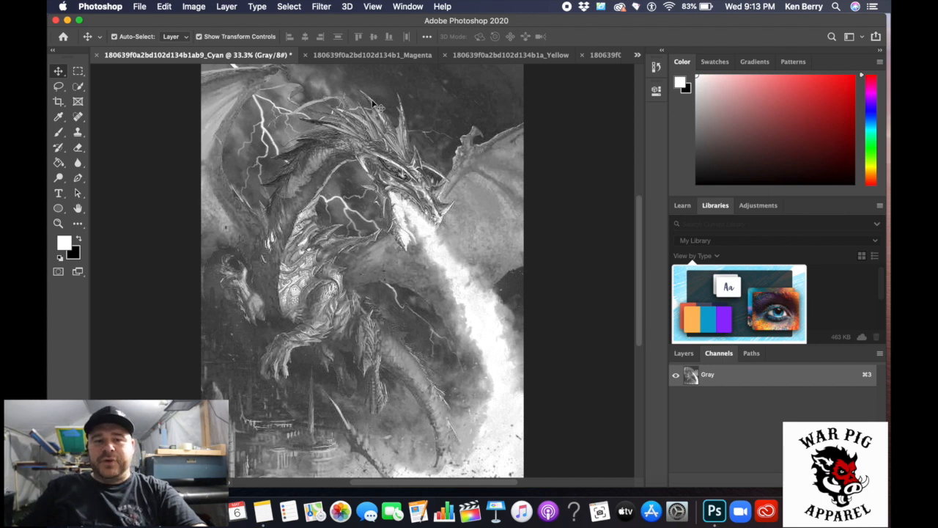
{"action": "left_click", "coordinate": [195, 9]}
{"action": "mouse_move", "coordinate": [200, 23]}
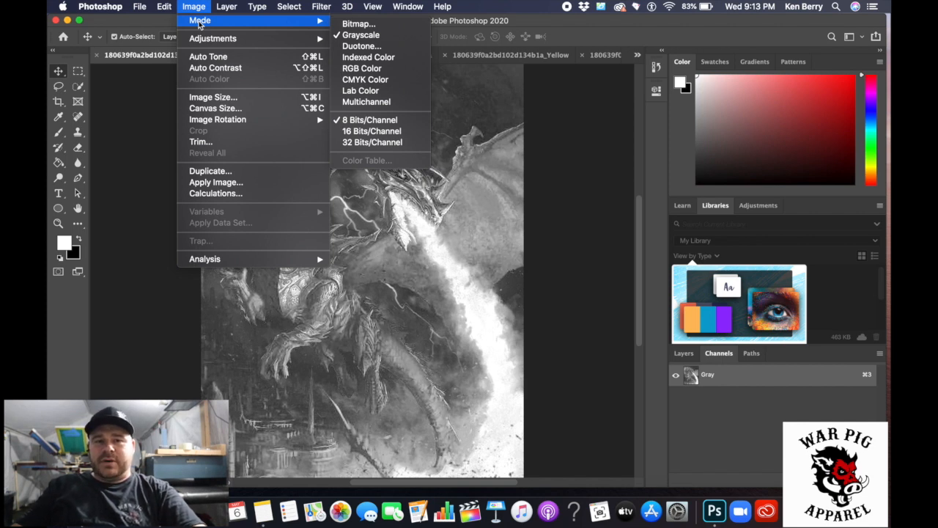
{"action": "left_click", "coordinate": [359, 24]}
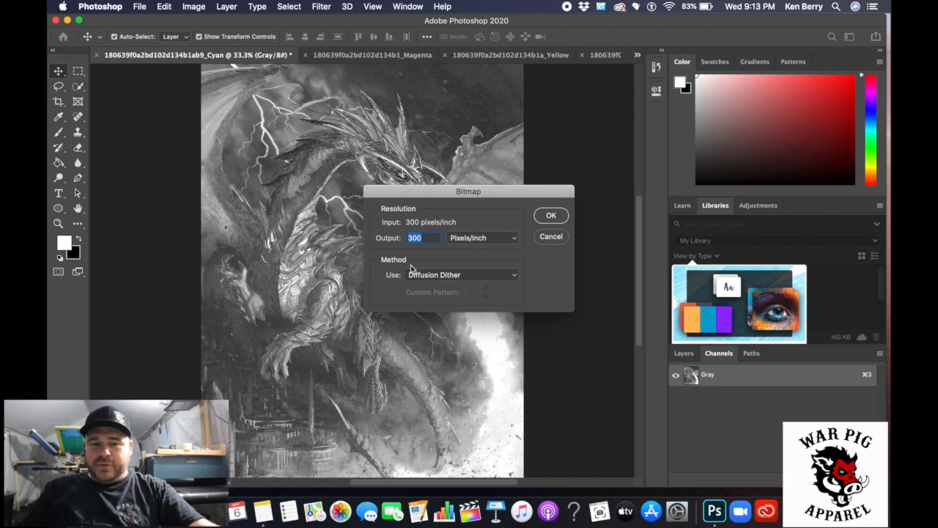
{"action": "left_click", "coordinate": [473, 274]}
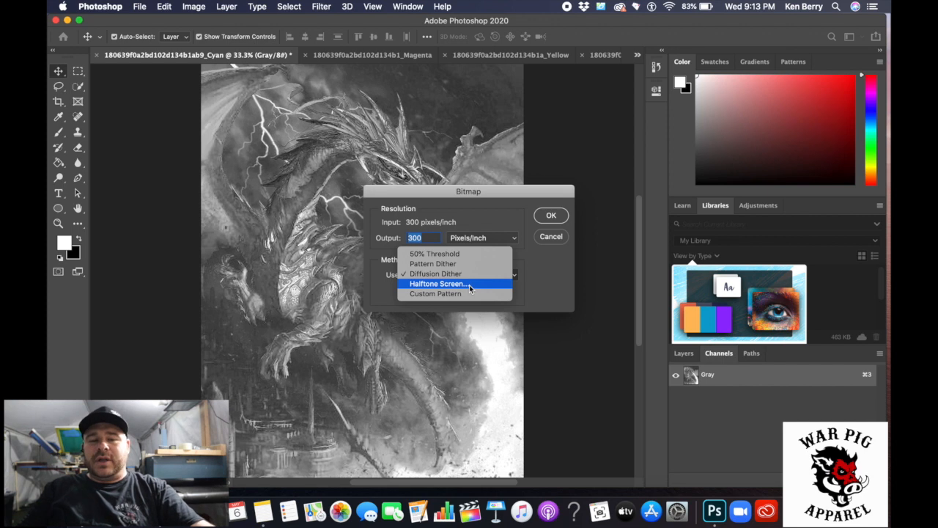
{"action": "left_click", "coordinate": [470, 284]}
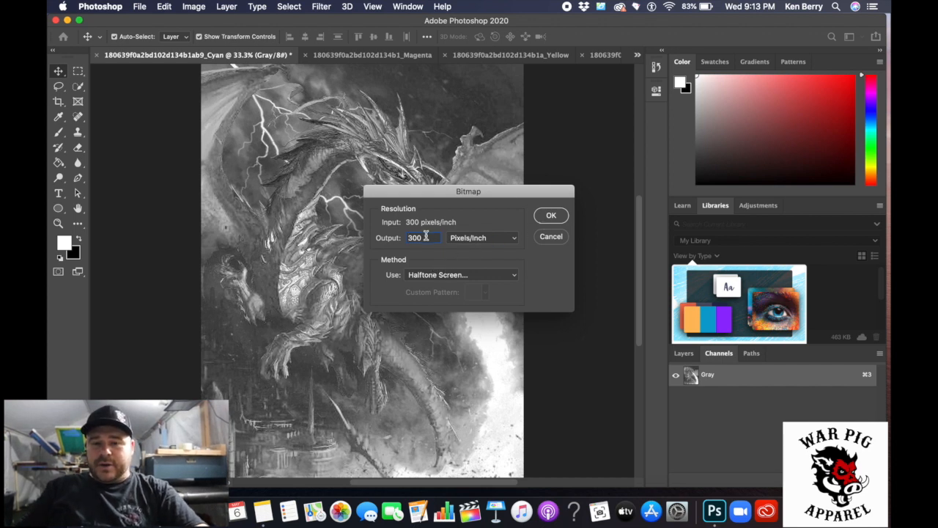
{"action": "left_click", "coordinate": [552, 216]}
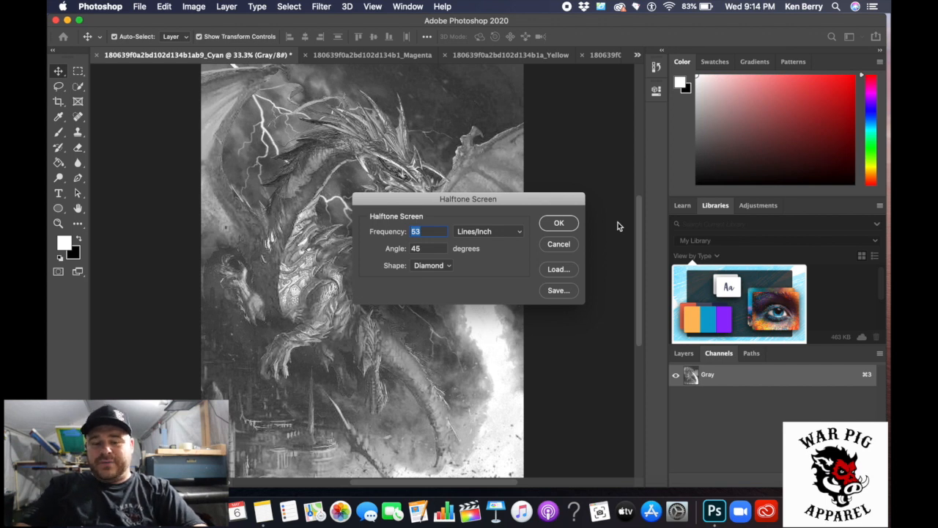
Step: Apply a halftone screen to the Cyan separation with a frequency of 40 lines/inch, a 15-degree angle and Round shape
{"action": "type", "text": "40"}
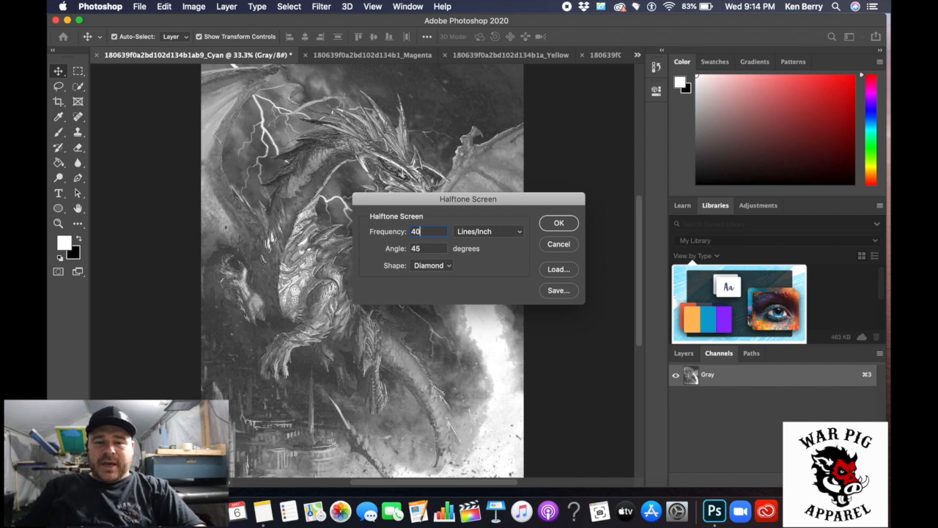
{"action": "left_click", "coordinate": [402, 246]}
{"action": "key", "text": "BackSpace"}
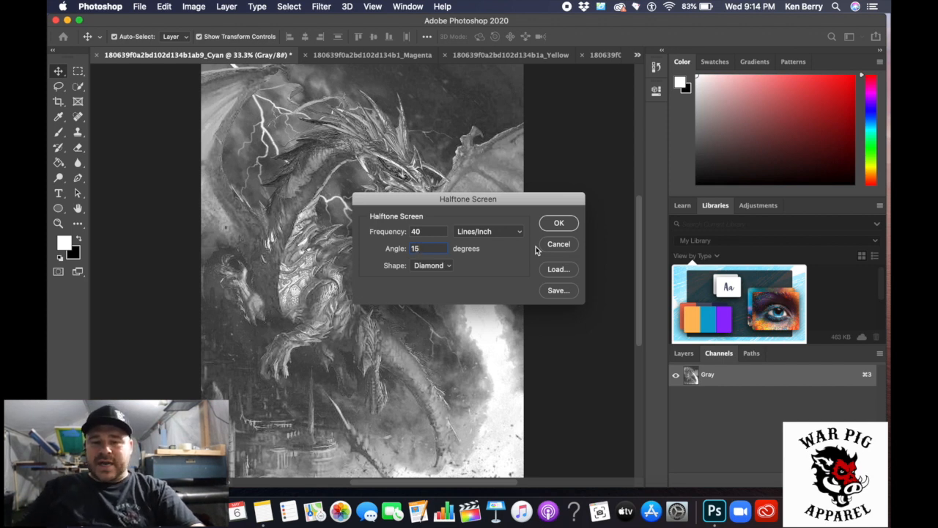
{"action": "left_click", "coordinate": [430, 269]}
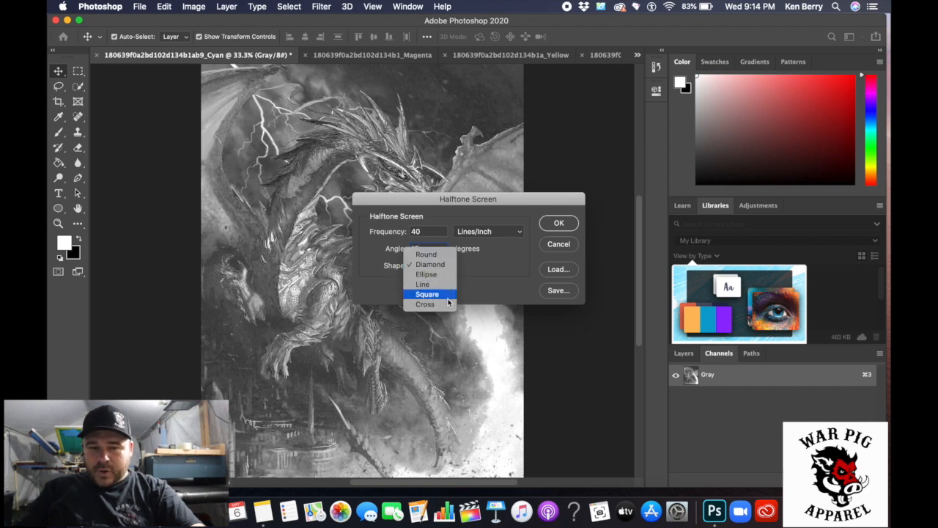
{"action": "left_click", "coordinate": [440, 254]}
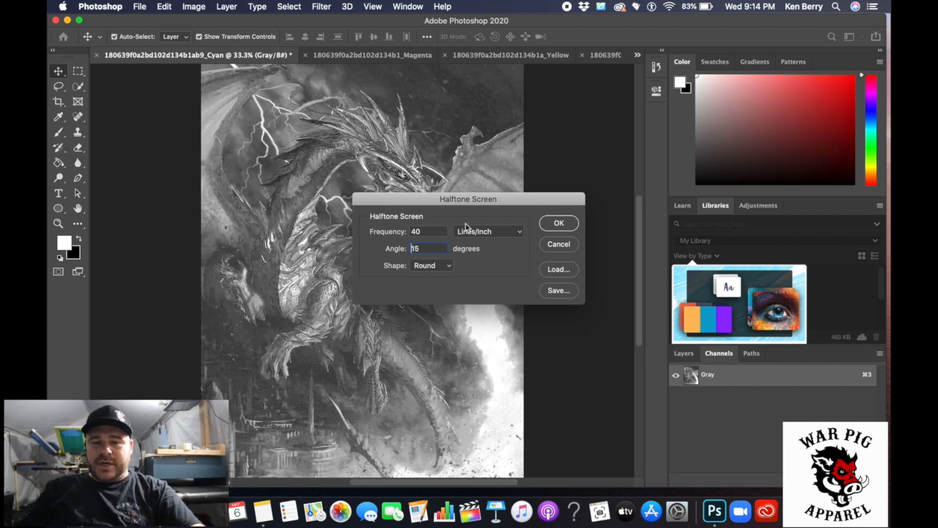
{"action": "left_click", "coordinate": [561, 226]}
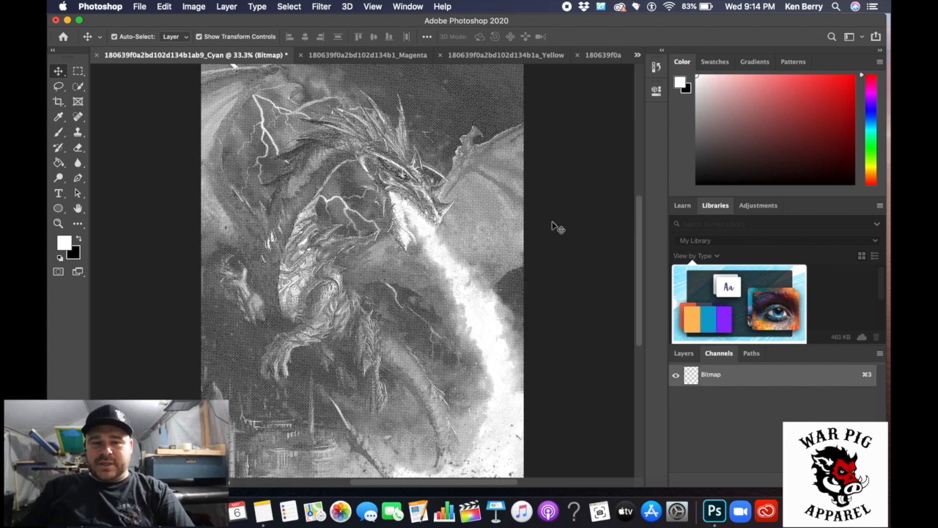
Step: Inspect the halftone dots of the Cyan bitmap up close and at full-image size
{"action": "scroll", "coordinate": [373, 206], "scroll_direction": "up", "scroll_amount": 8}
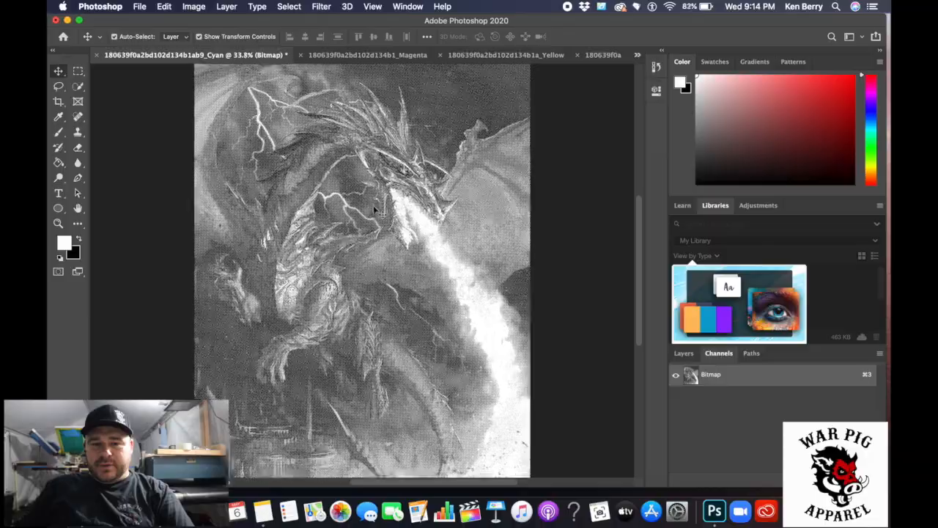
{"action": "scroll", "coordinate": [402, 243], "scroll_direction": "up", "scroll_amount": 8}
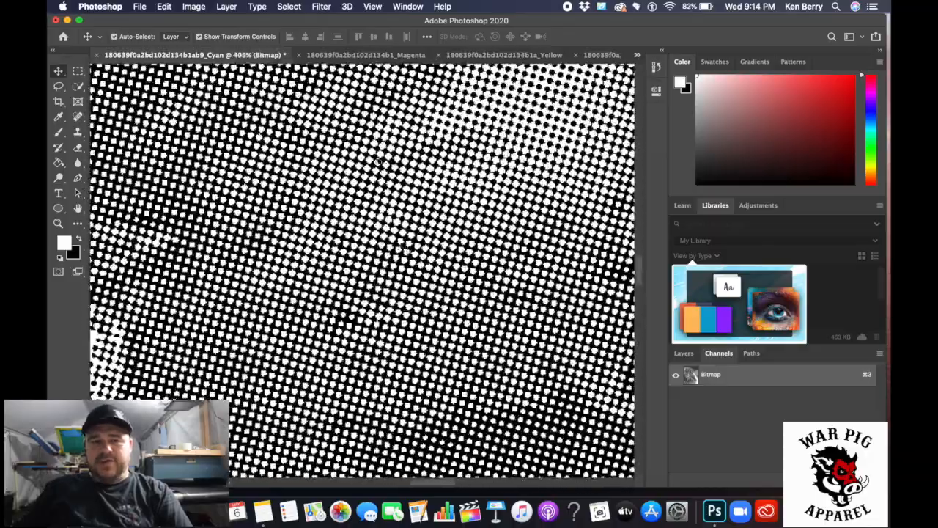
{"action": "scroll", "coordinate": [345, 203], "scroll_direction": "down", "scroll_amount": 5}
{"action": "scroll", "coordinate": [348, 218], "scroll_direction": "down", "scroll_amount": 4}
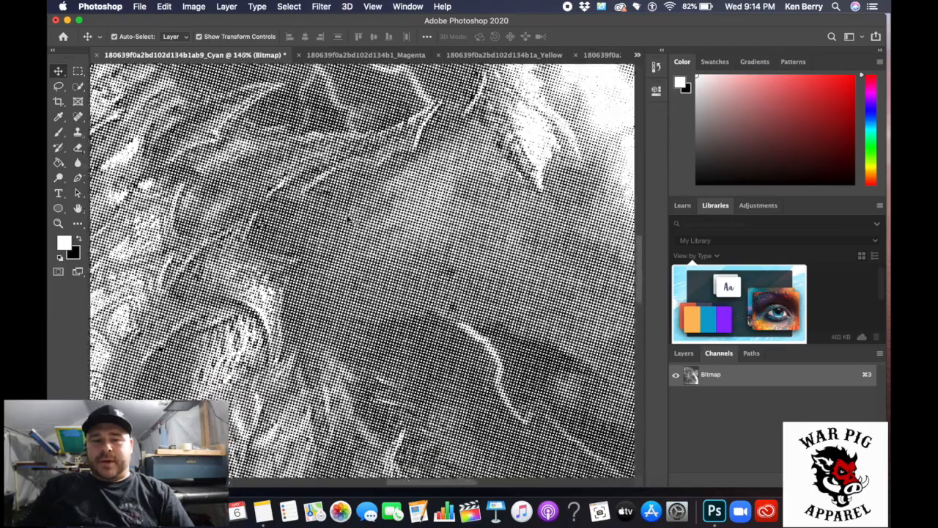
{"action": "scroll", "coordinate": [349, 219], "scroll_direction": "down", "scroll_amount": 5}
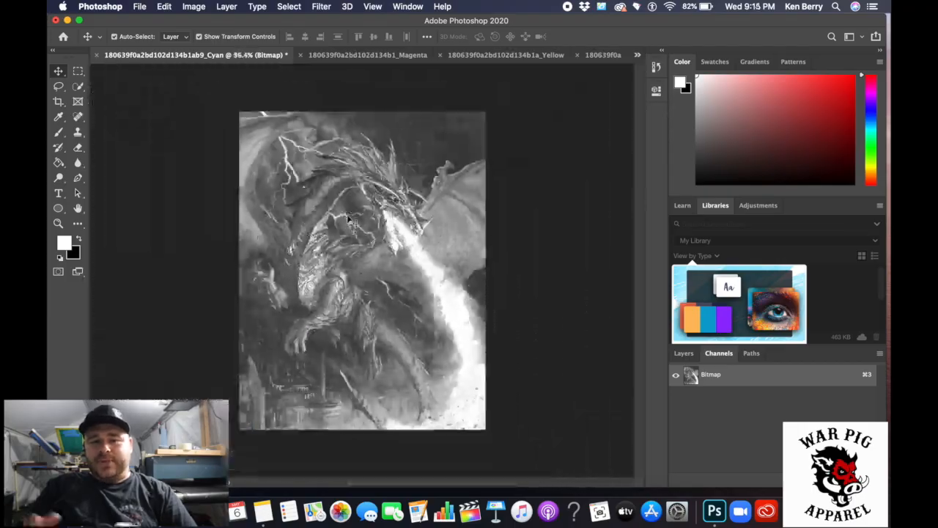
{"action": "scroll", "coordinate": [349, 219], "scroll_direction": "up", "scroll_amount": 2}
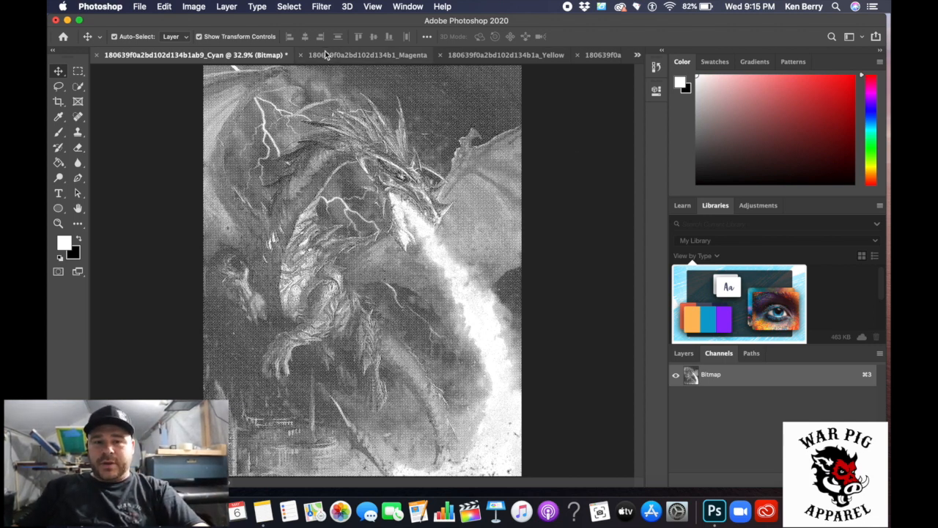
Step: Convert the Magenta separation to a 300 pixels/inch halftone bitmap with a 75-degree angle, keeping 40 lines/inch and Round shape, and inspect its dots
{"action": "left_click", "coordinate": [386, 55]}
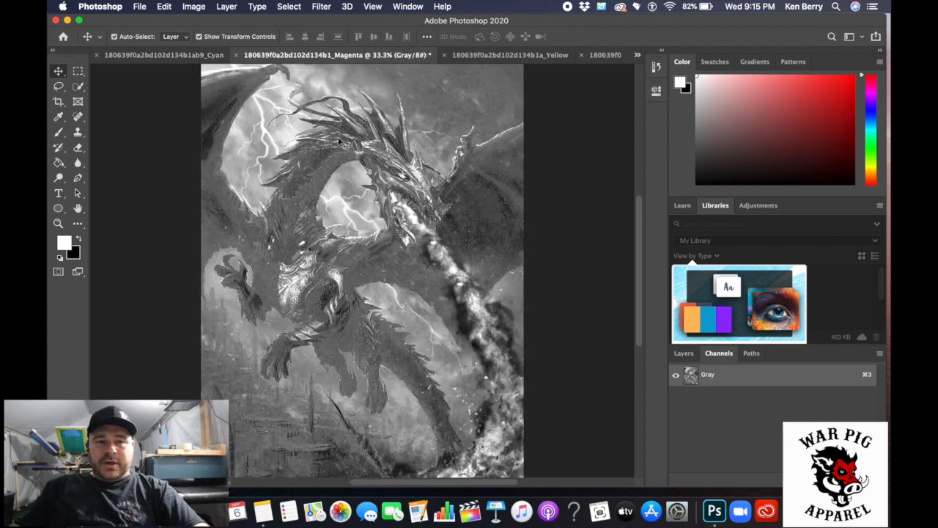
{"action": "left_click", "coordinate": [199, 11]}
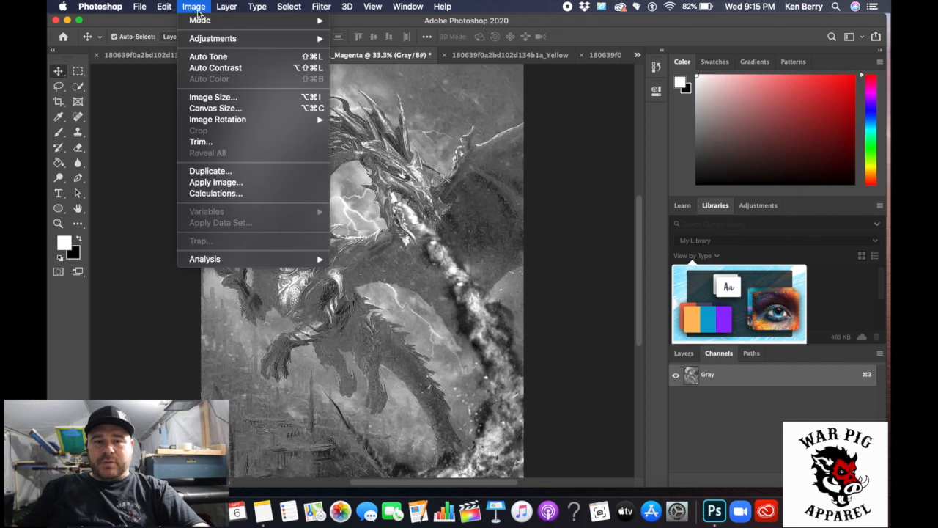
{"action": "mouse_move", "coordinate": [203, 22]}
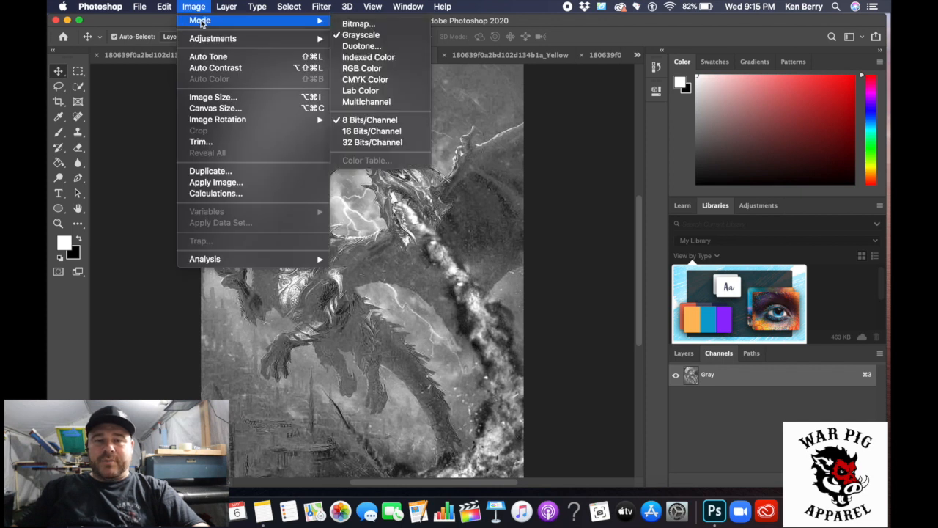
{"action": "left_click", "coordinate": [356, 24]}
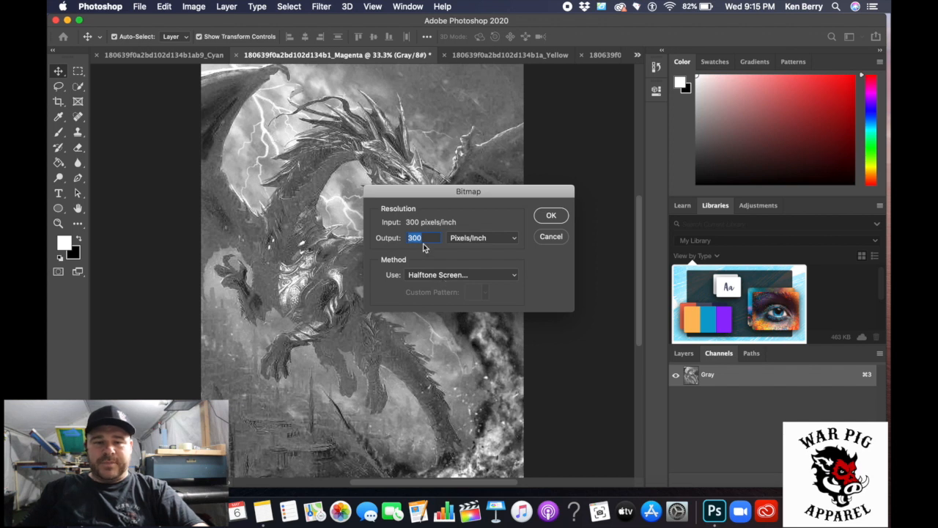
{"action": "left_click", "coordinate": [552, 217]}
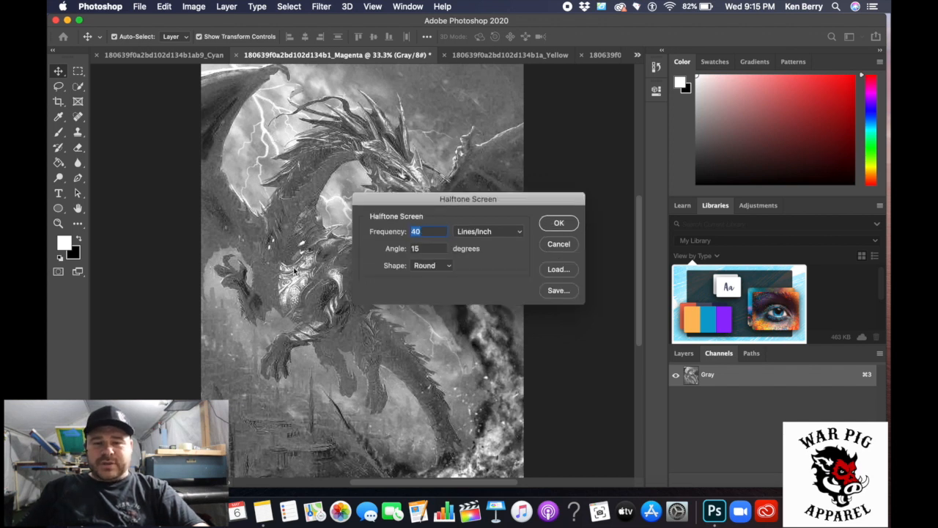
{"action": "double_click", "coordinate": [423, 249]}
{"action": "key", "text": "BackSpace"}
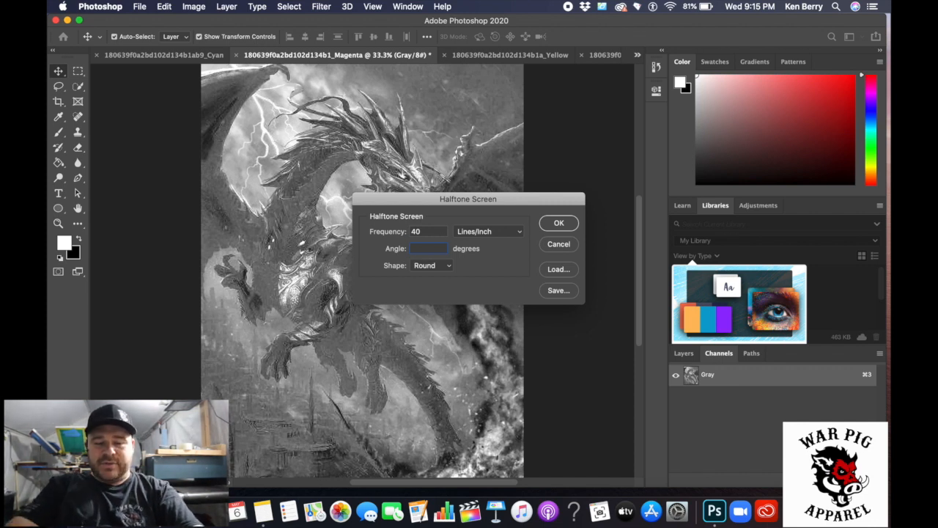
{"action": "type", "text": "75"}
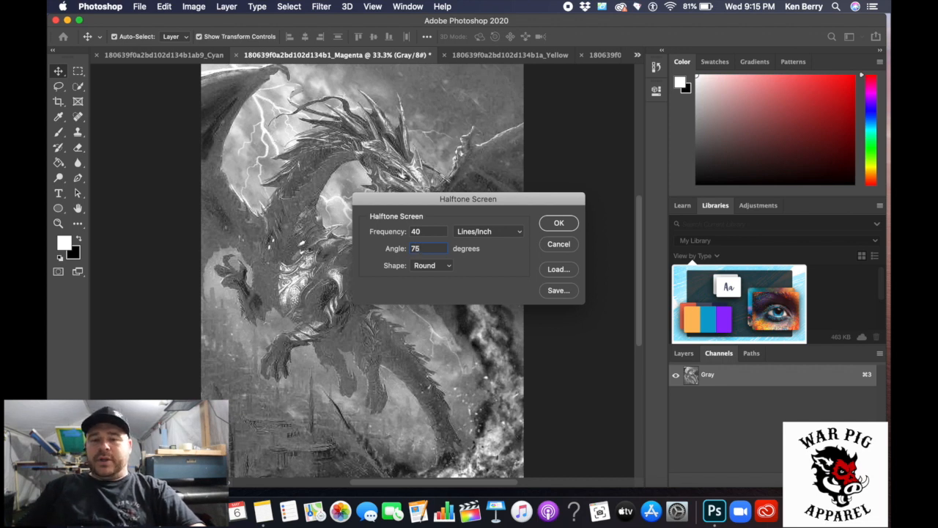
{"action": "left_click", "coordinate": [560, 225]}
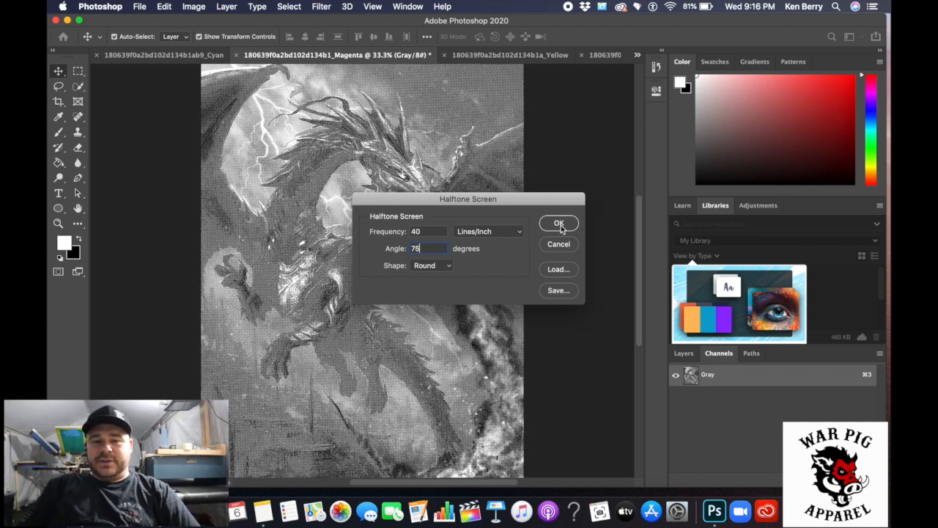
{"action": "scroll", "coordinate": [330, 209], "scroll_direction": "up", "scroll_amount": 10}
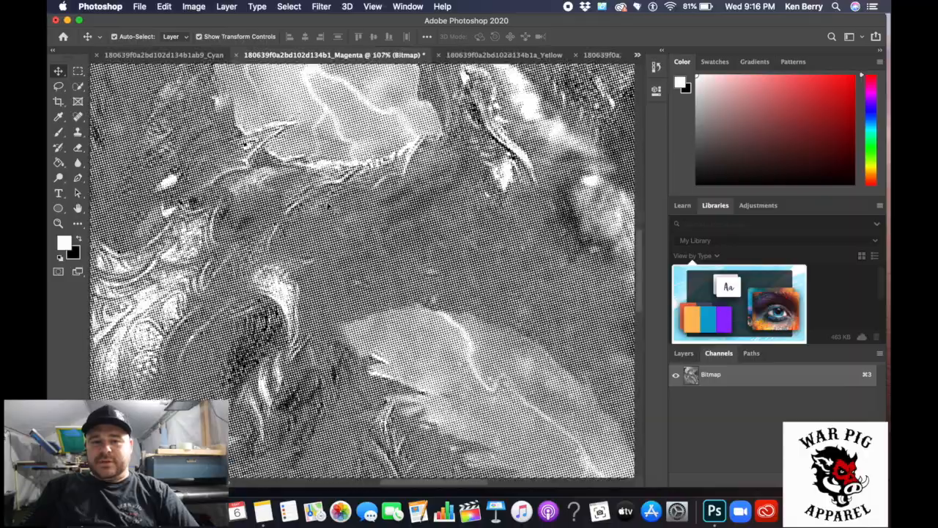
{"action": "scroll", "coordinate": [330, 209], "scroll_direction": "down", "scroll_amount": 10}
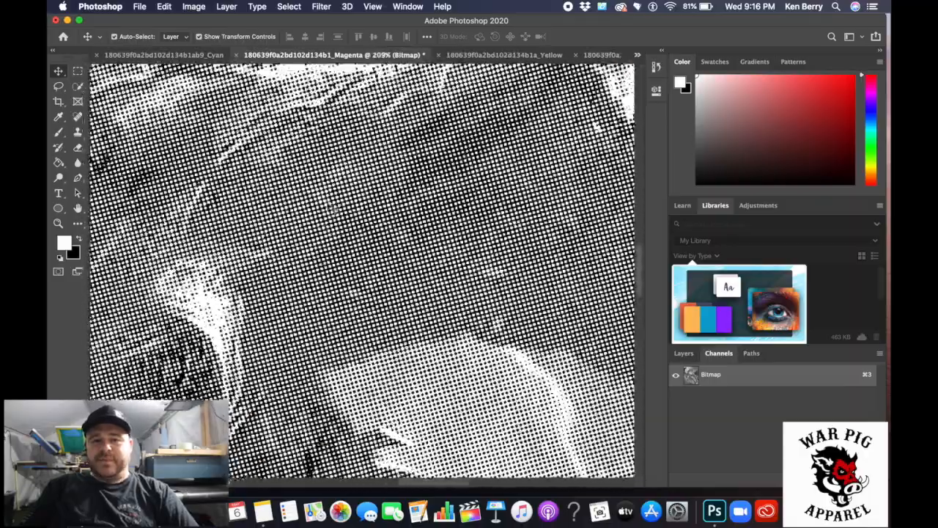
{"action": "scroll", "coordinate": [330, 209], "scroll_direction": "down", "scroll_amount": 5}
{"action": "scroll", "coordinate": [330, 209], "scroll_direction": "up", "scroll_amount": 2}
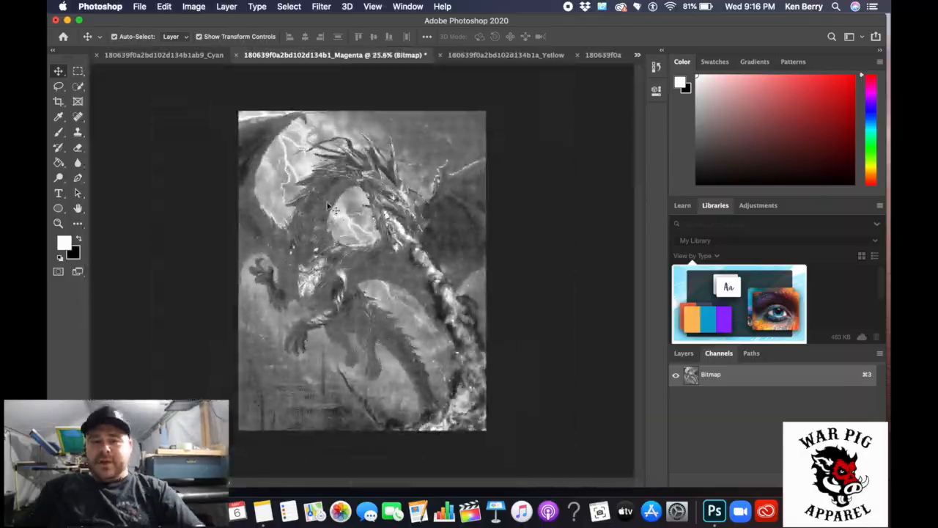
Step: Convert the Yellow separation to a 300 pixels/inch halftone bitmap with a 0-degree angle, keeping 40 lines/inch and Round shape, and inspect its dots
{"action": "left_click", "coordinate": [501, 56]}
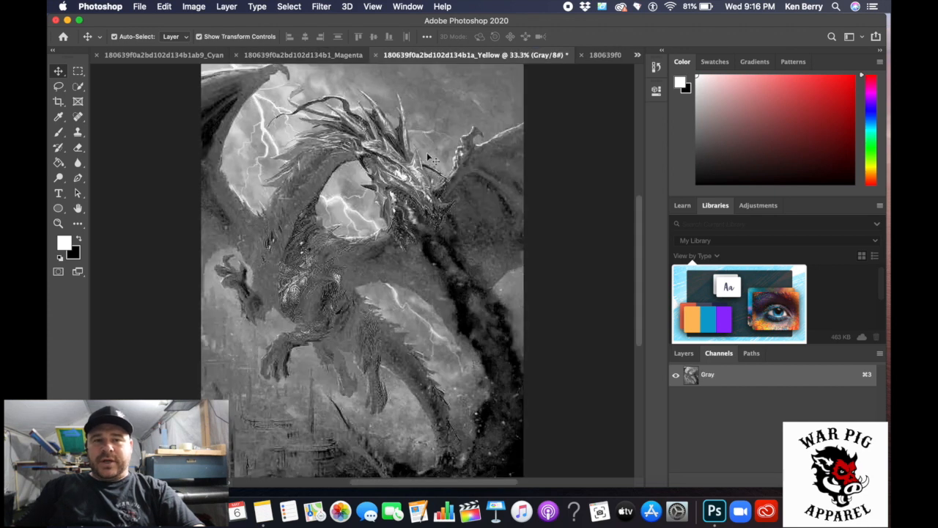
{"action": "left_click", "coordinate": [192, 7]}
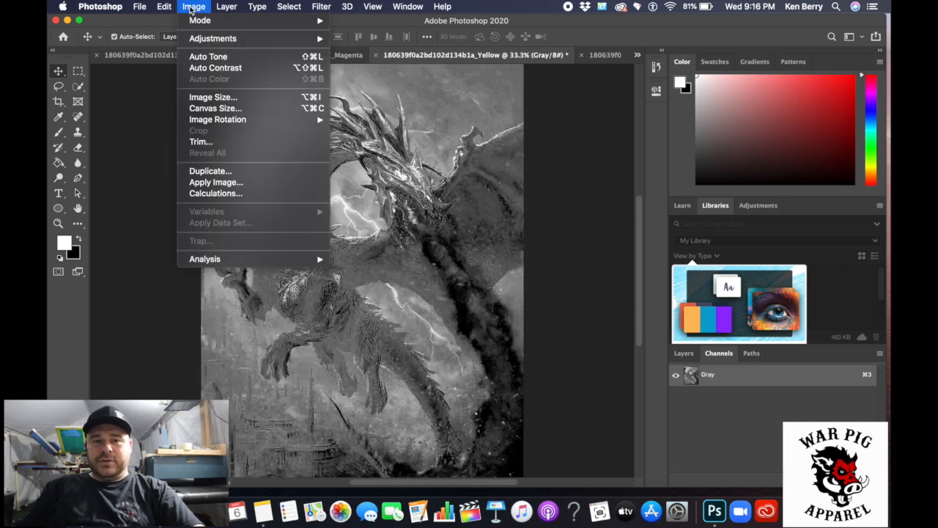
{"action": "mouse_move", "coordinate": [195, 20]}
{"action": "left_click", "coordinate": [367, 26]}
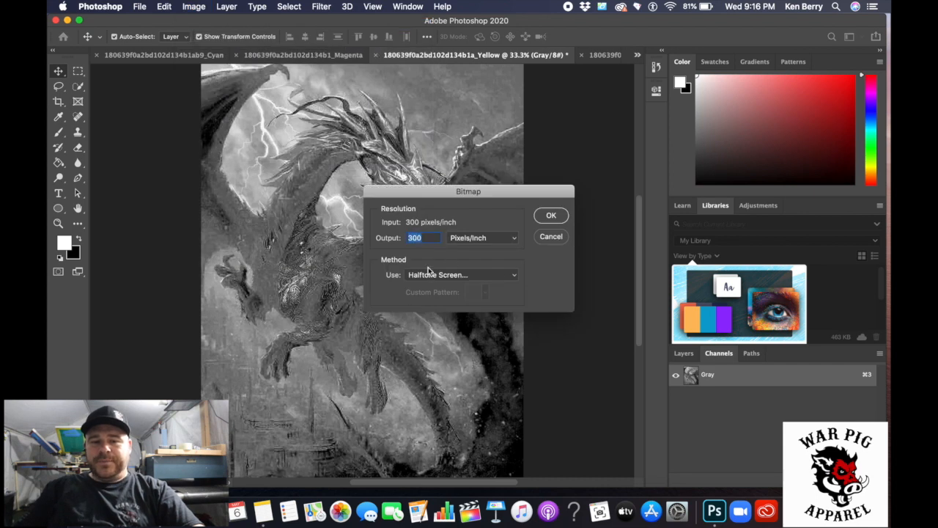
{"action": "left_click", "coordinate": [548, 218]}
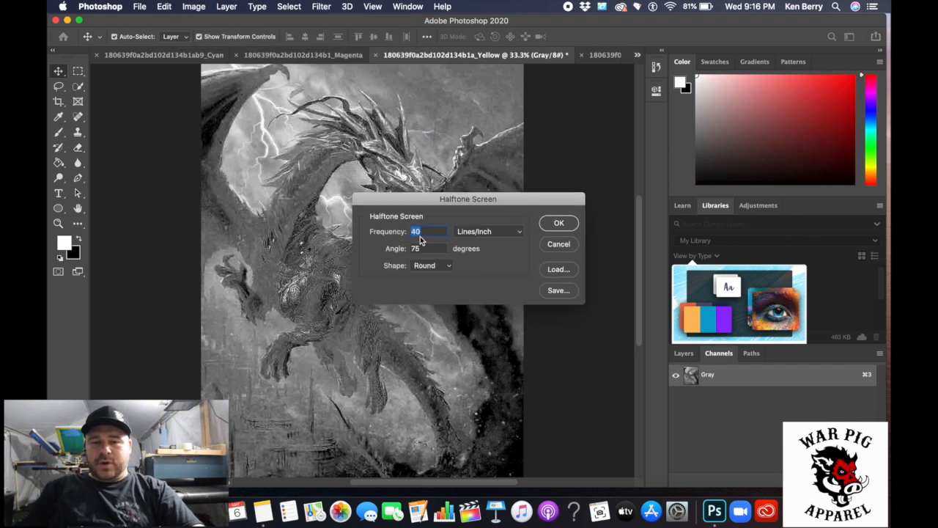
{"action": "left_click", "coordinate": [423, 250]}
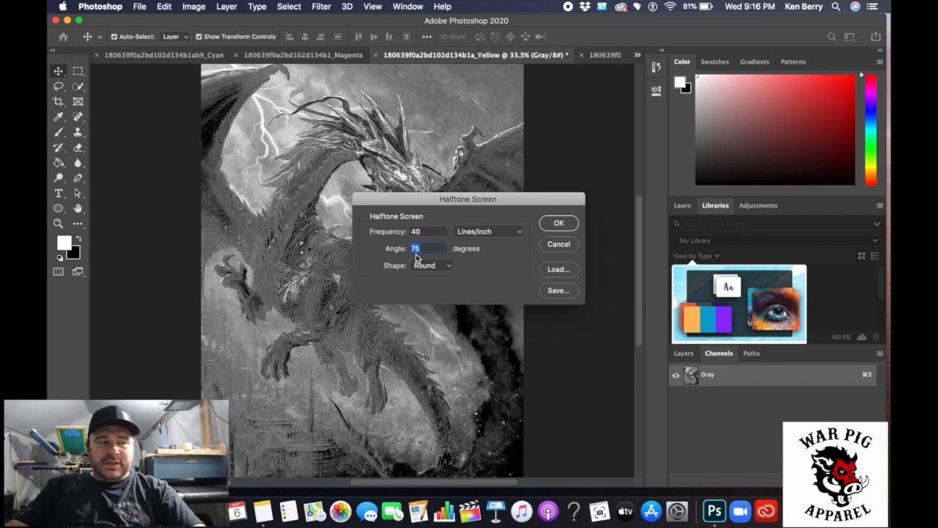
{"action": "type", "text": "0"}
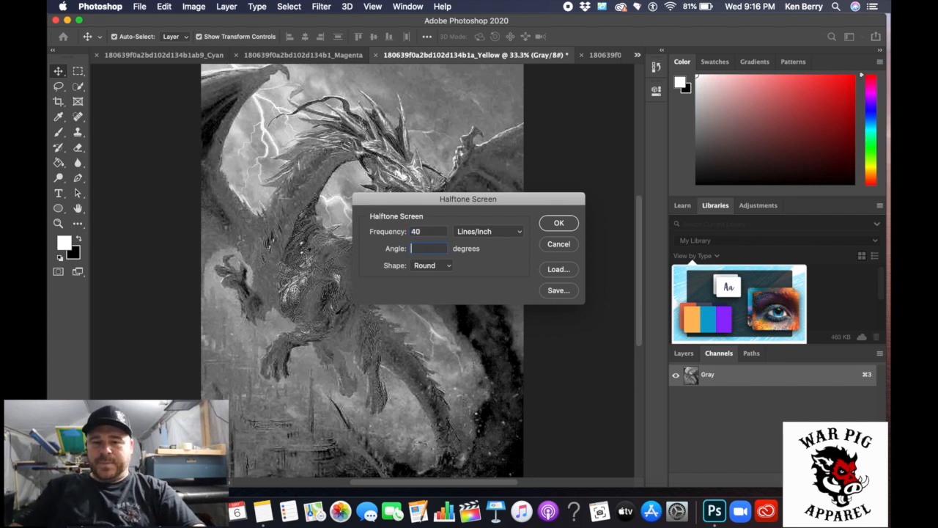
{"action": "key", "text": "Return"}
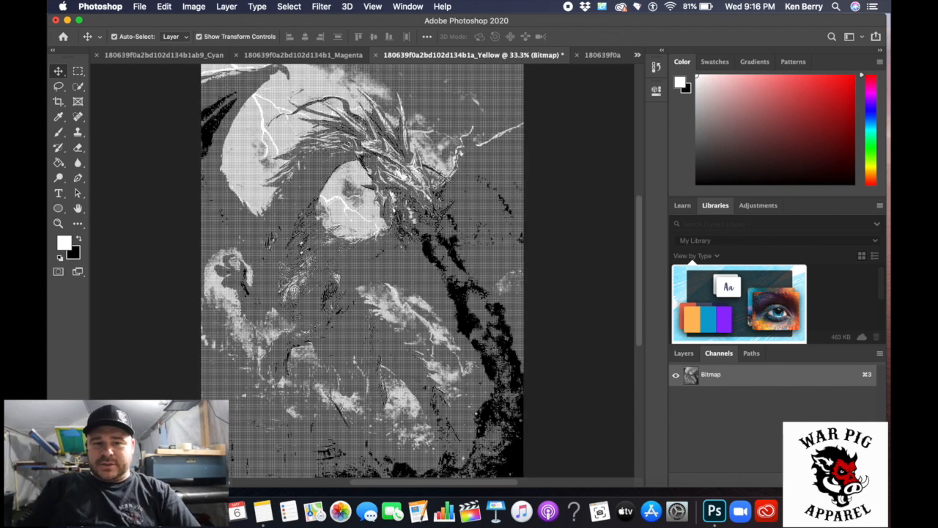
{"action": "scroll", "coordinate": [338, 209], "scroll_direction": "up", "scroll_amount": 10}
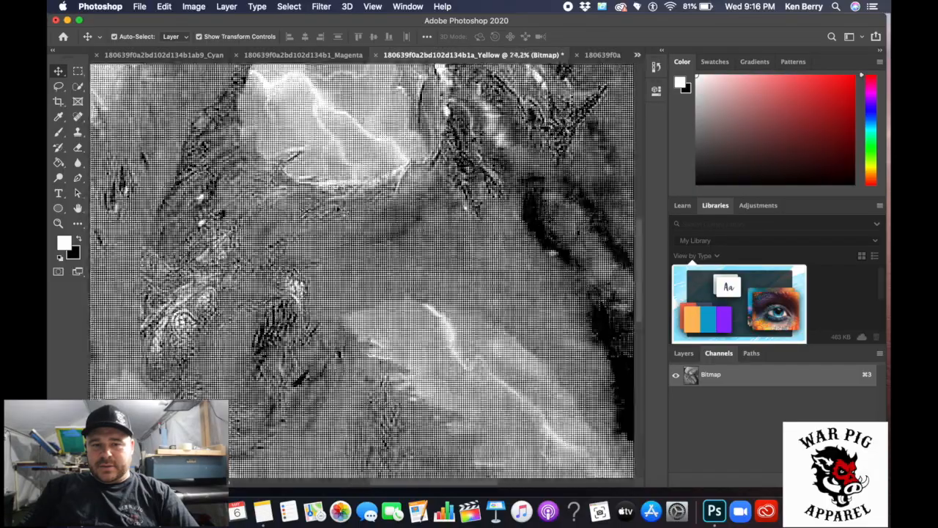
Step: Start converting the Black separation to a bitmap at 300 pixels/inch output with the Halftone Screen method
{"action": "scroll", "coordinate": [339, 208], "scroll_direction": "down", "scroll_amount": 8}
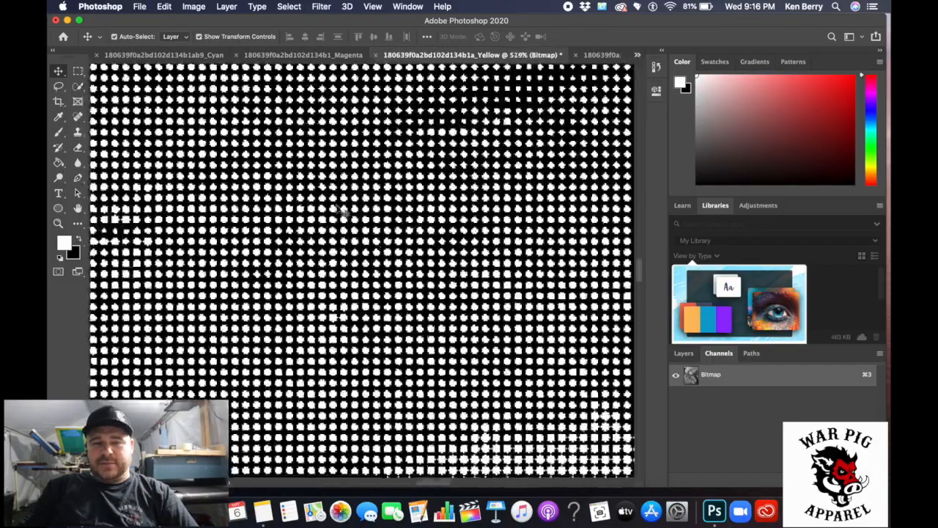
{"action": "scroll", "coordinate": [339, 209], "scroll_direction": "down", "scroll_amount": 4}
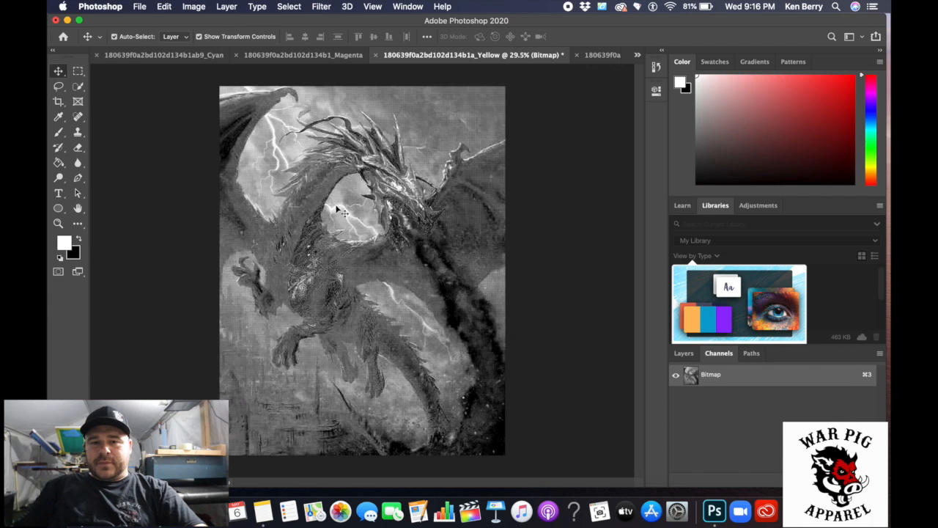
{"action": "left_click", "coordinate": [594, 55]}
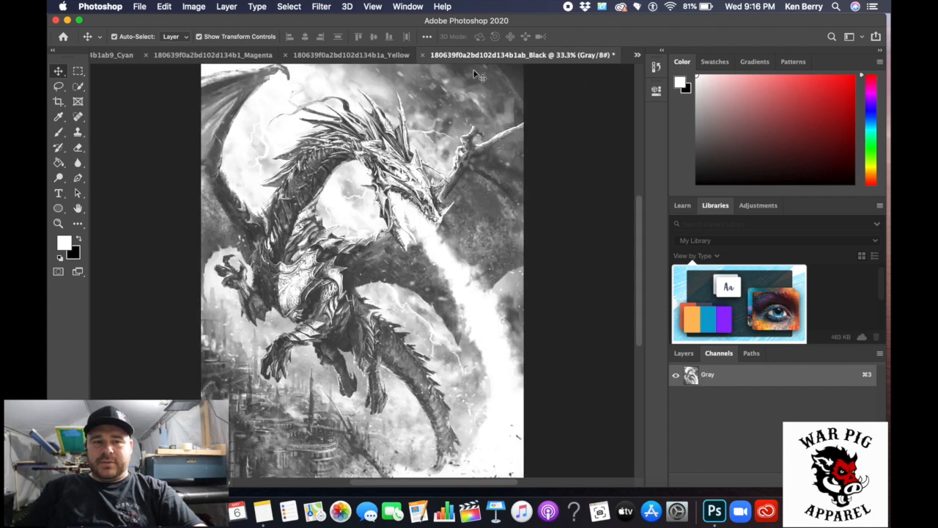
{"action": "left_click", "coordinate": [201, 9]}
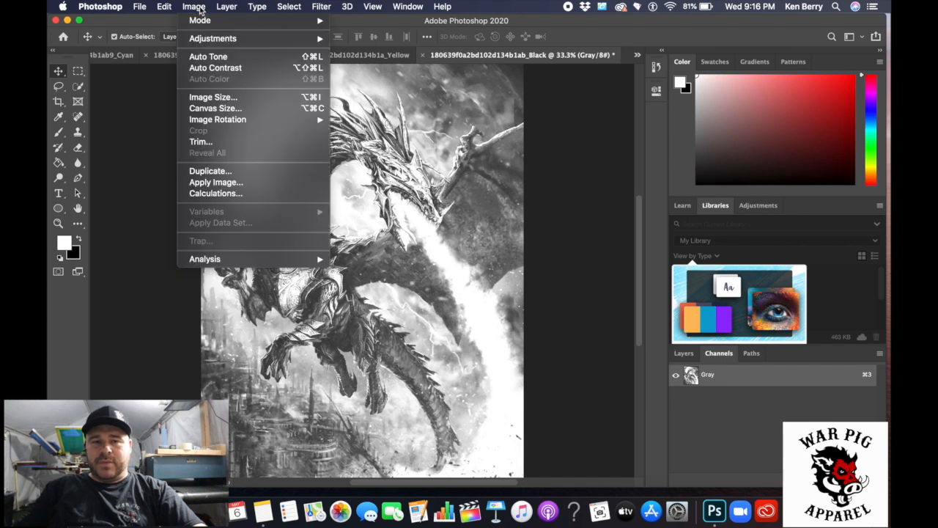
{"action": "mouse_move", "coordinate": [213, 22]}
{"action": "left_click", "coordinate": [358, 25]}
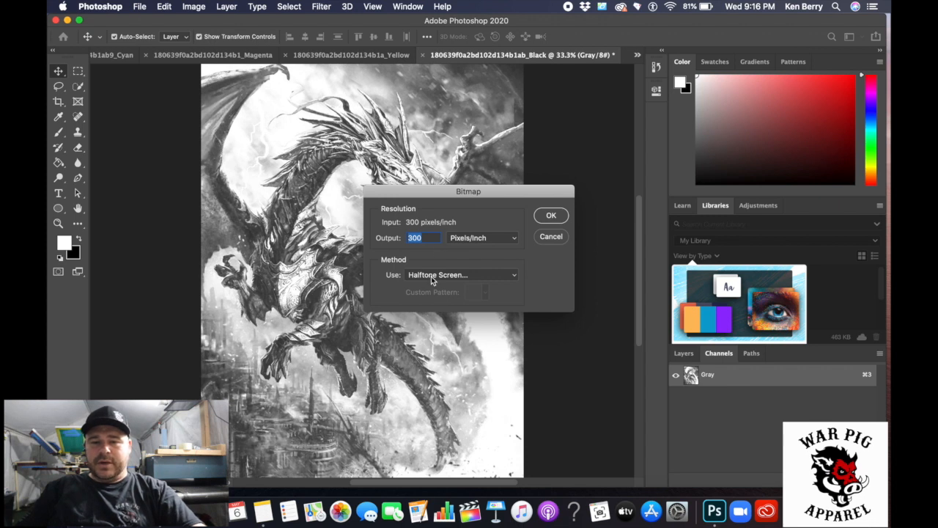
{"action": "left_click", "coordinate": [556, 217]}
Step: Apply a 45-degree halftone angle to the Black separation, keeping 40 lines/inch and Round shape, and inspect its dots
{"action": "key", "text": "Tab"}
{"action": "key", "text": "BackSpace"}
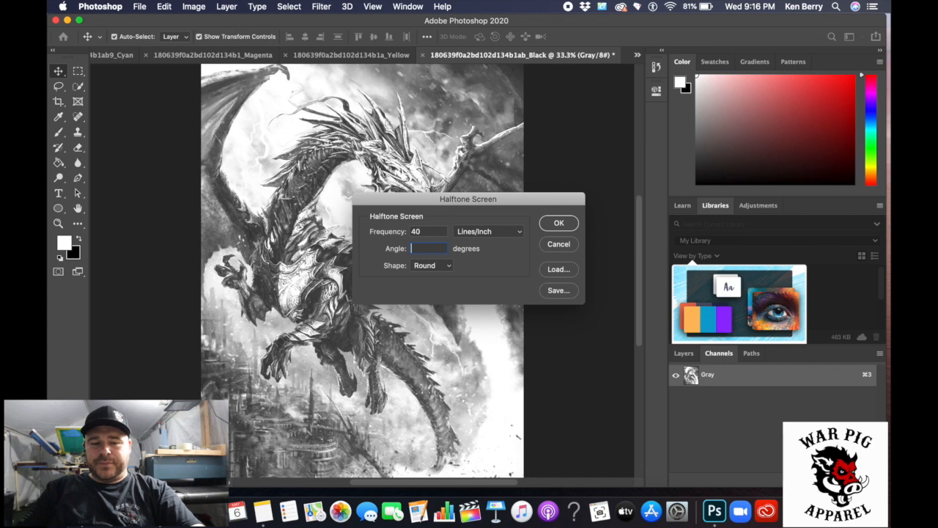
{"action": "type", "text": "45"}
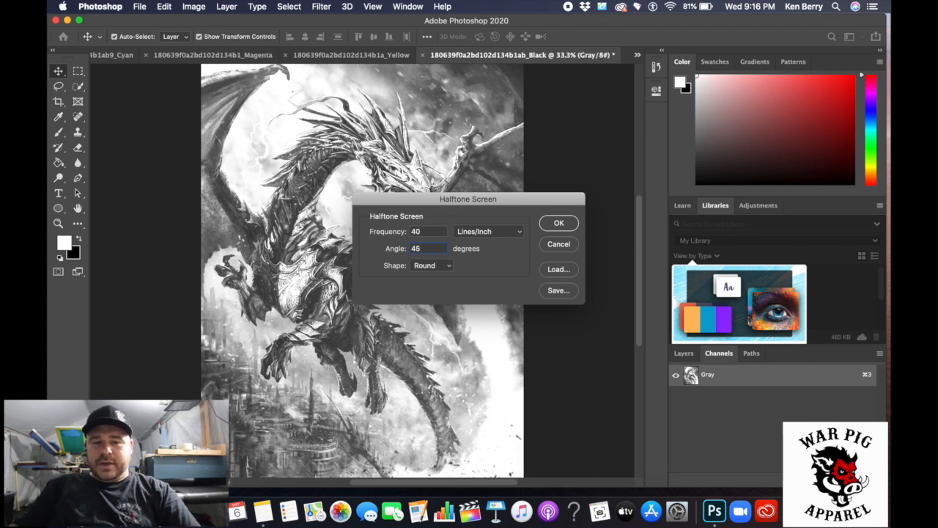
{"action": "key", "text": "Return"}
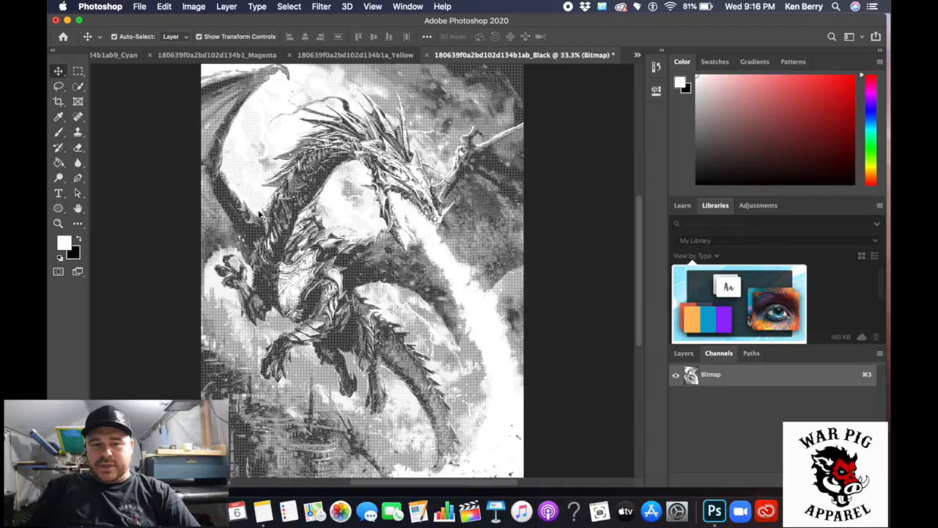
{"action": "scroll", "coordinate": [261, 214], "scroll_direction": "up", "scroll_amount": 10}
{"action": "scroll", "coordinate": [261, 215], "scroll_direction": "down", "scroll_amount": 10}
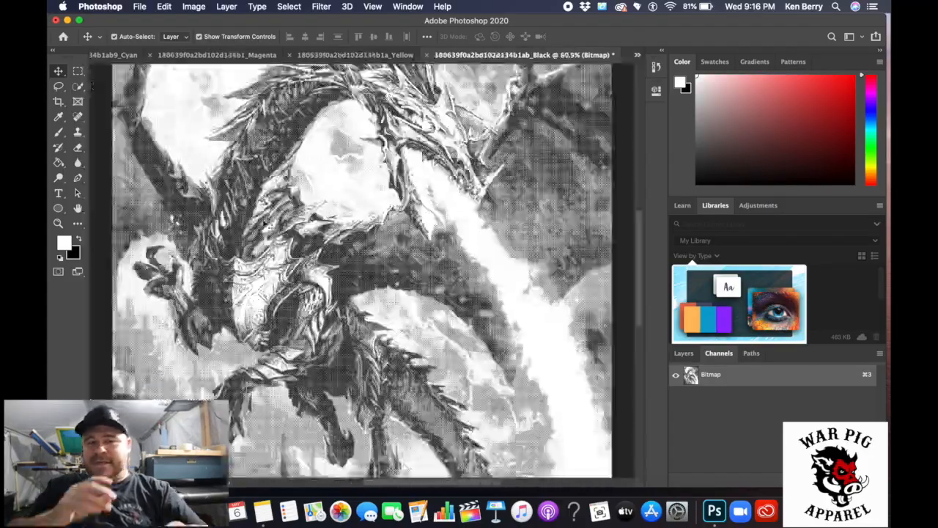
{"action": "scroll", "coordinate": [266, 224], "scroll_direction": "down", "scroll_amount": 5}
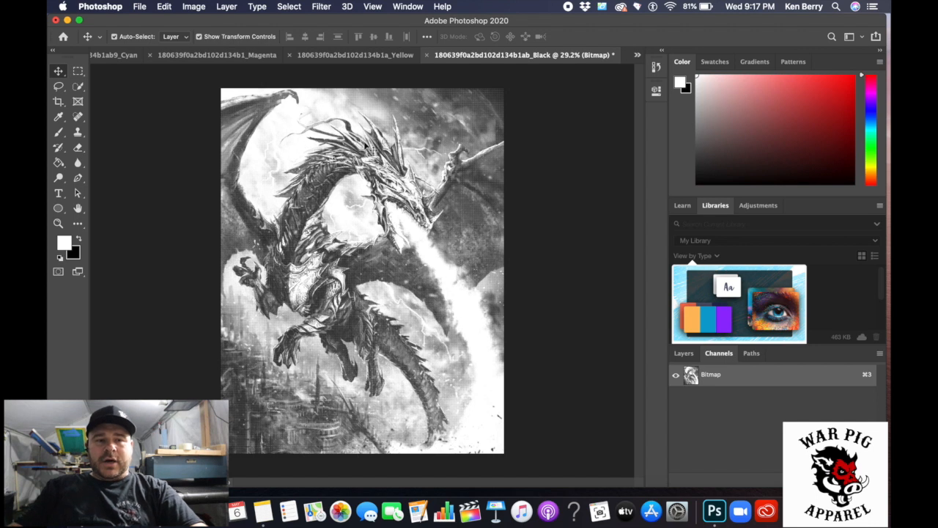
Step: Open the print settings for the Black bitmap and choose the EPSON Artisan 1430 as the printer
{"action": "left_click", "coordinate": [139, 7]}
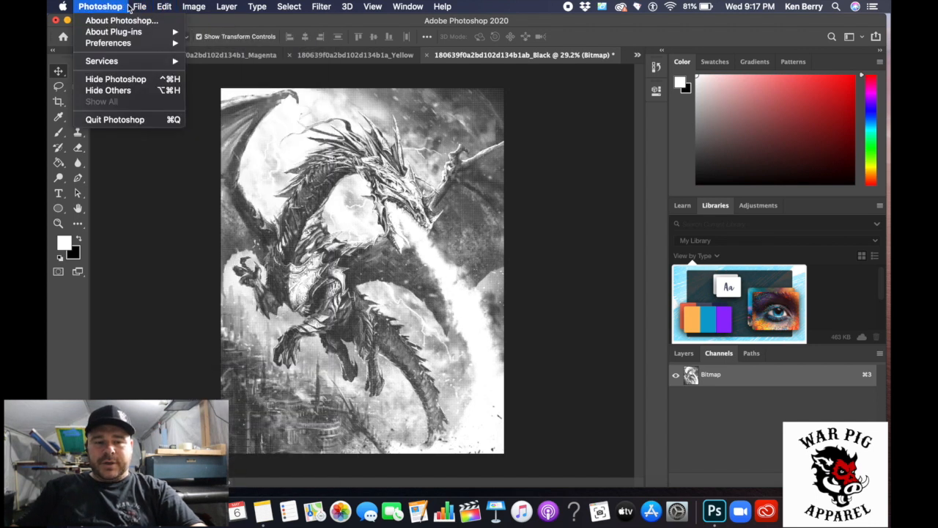
{"action": "left_click", "coordinate": [171, 341]}
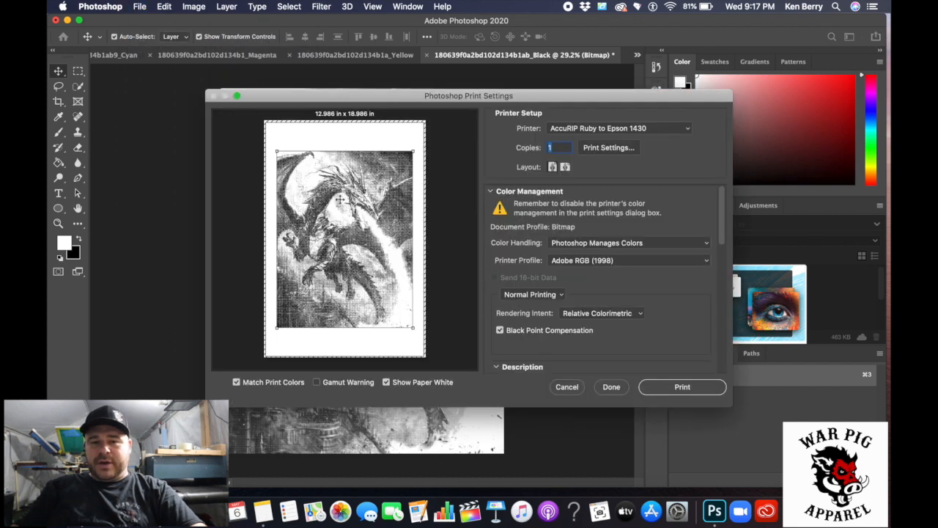
{"action": "left_click", "coordinate": [604, 129]}
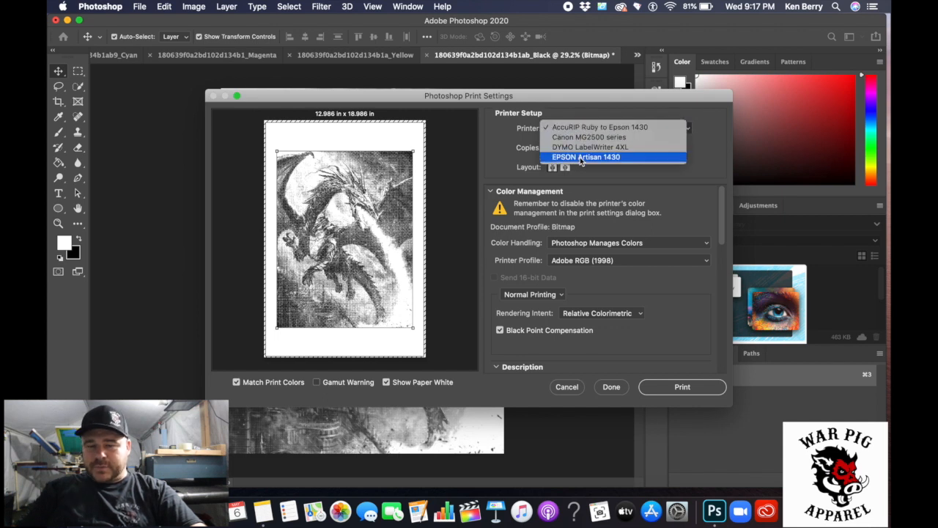
{"action": "left_click", "coordinate": [646, 157]}
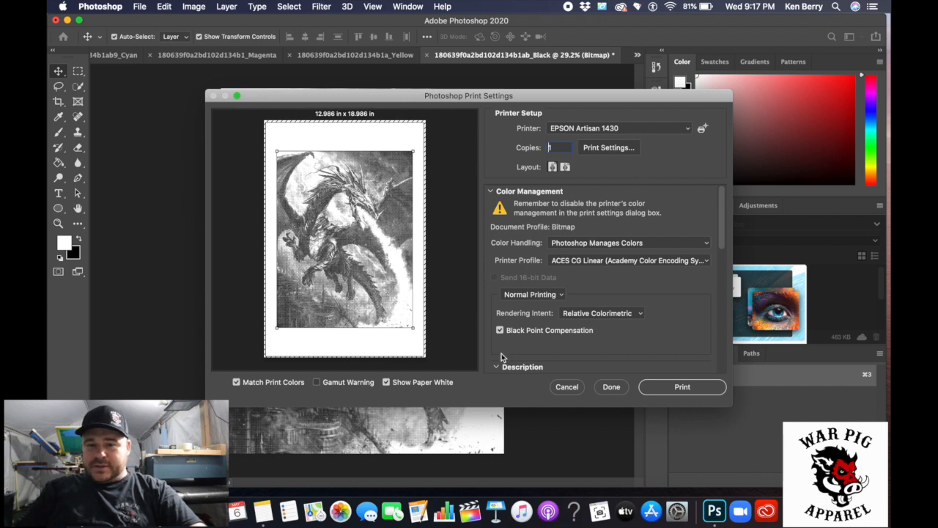
Step: Check the printer's media type and print quality under the screen print preset, and save the printer settings
{"action": "left_click", "coordinate": [605, 147]}
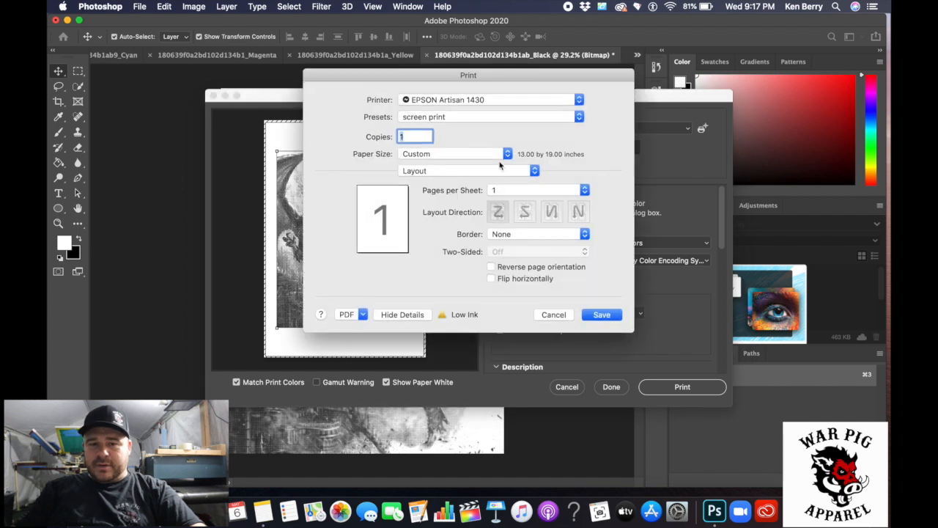
{"action": "left_click", "coordinate": [478, 173]}
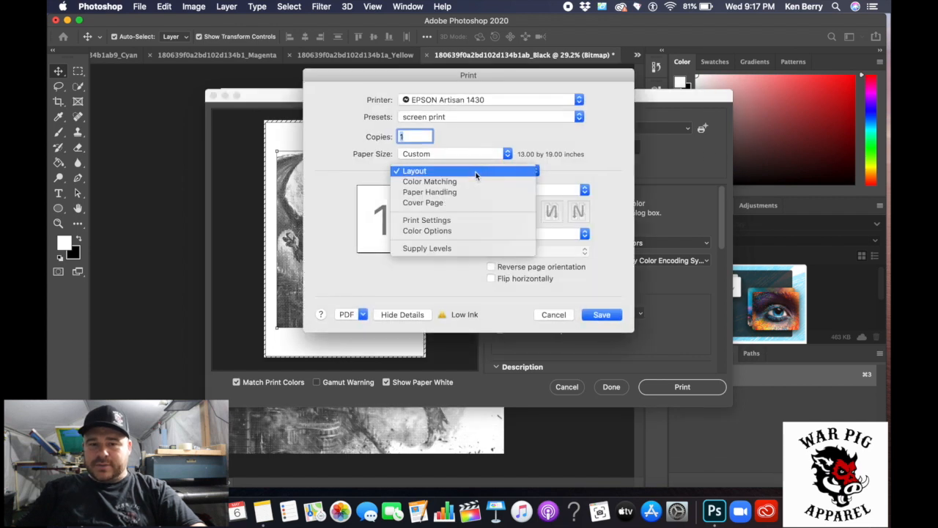
{"action": "left_click", "coordinate": [452, 221]}
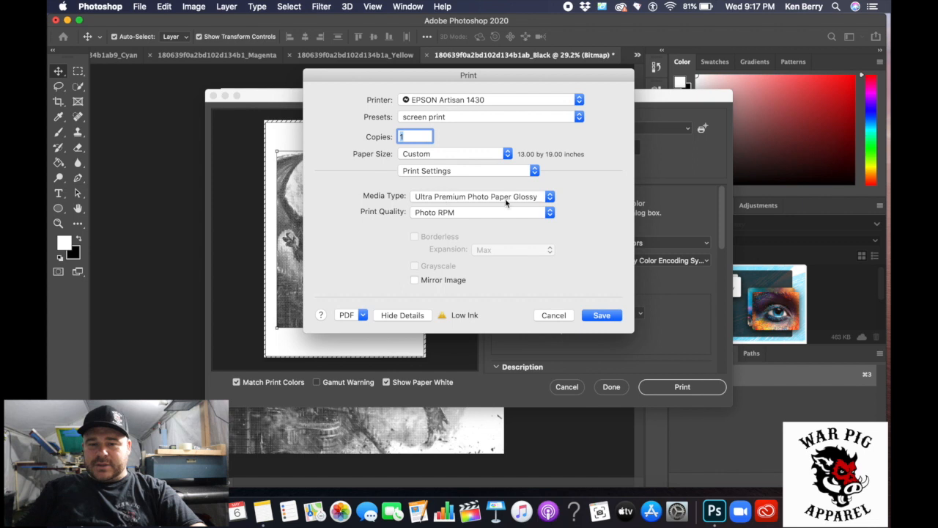
{"action": "left_click", "coordinate": [600, 316]}
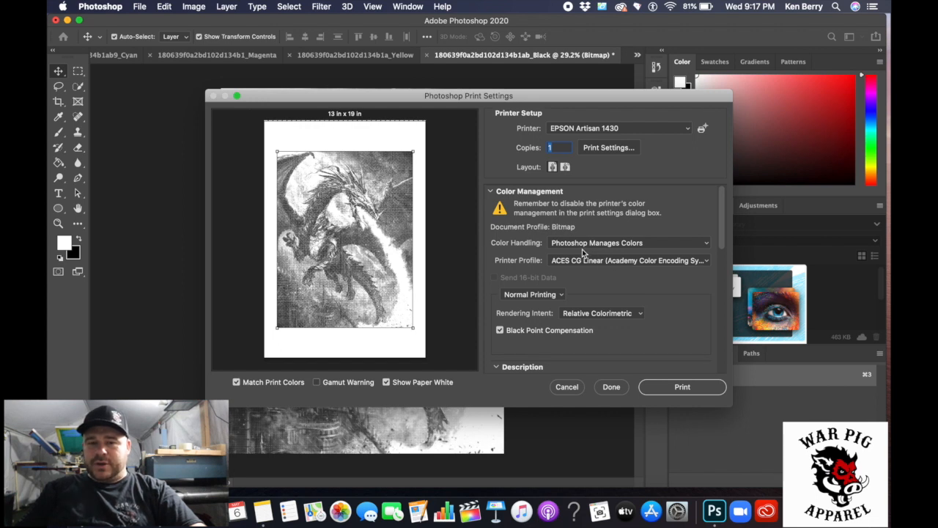
Step: Enable registration marks and the description among the printing marks for the Black film
{"action": "scroll", "coordinate": [598, 313], "scroll_direction": "down", "scroll_amount": 1}
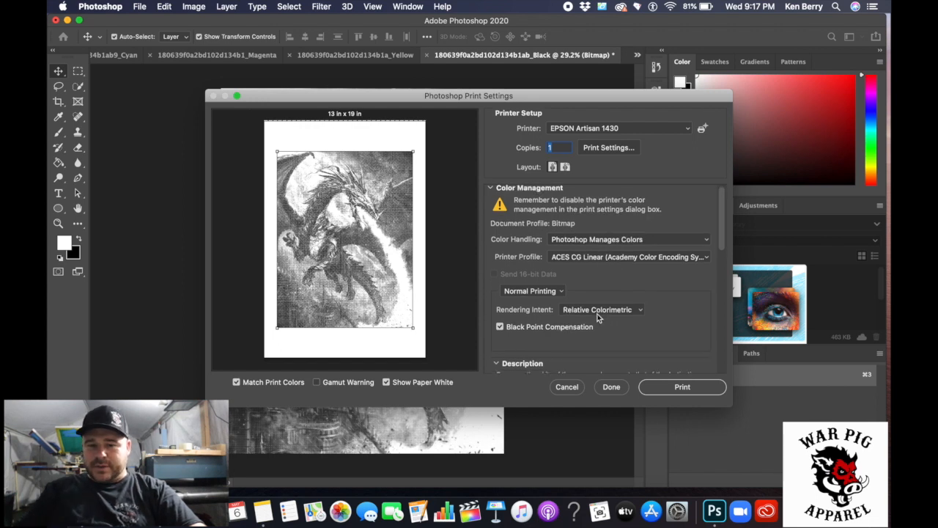
{"action": "scroll", "coordinate": [598, 313], "scroll_direction": "down", "scroll_amount": 5}
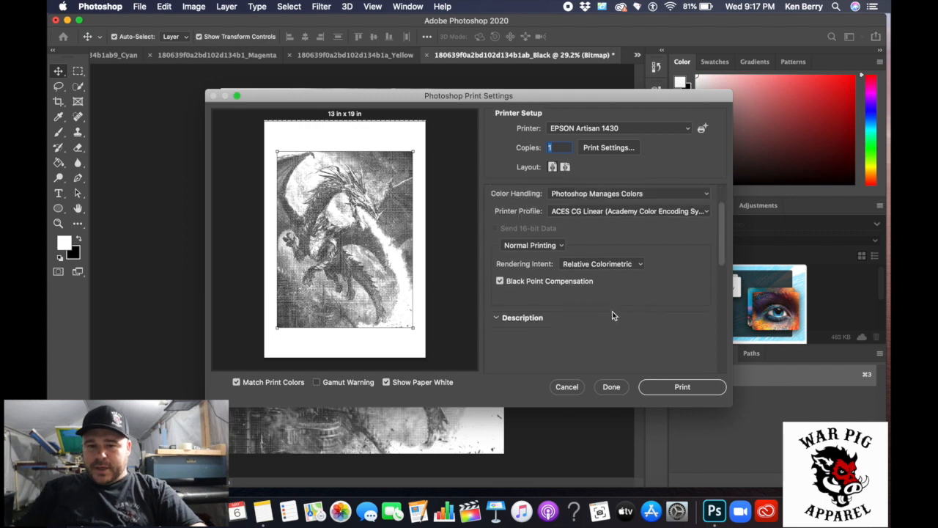
{"action": "scroll", "coordinate": [596, 309], "scroll_direction": "down", "scroll_amount": 5}
{"action": "scroll", "coordinate": [567, 294], "scroll_direction": "down", "scroll_amount": 4}
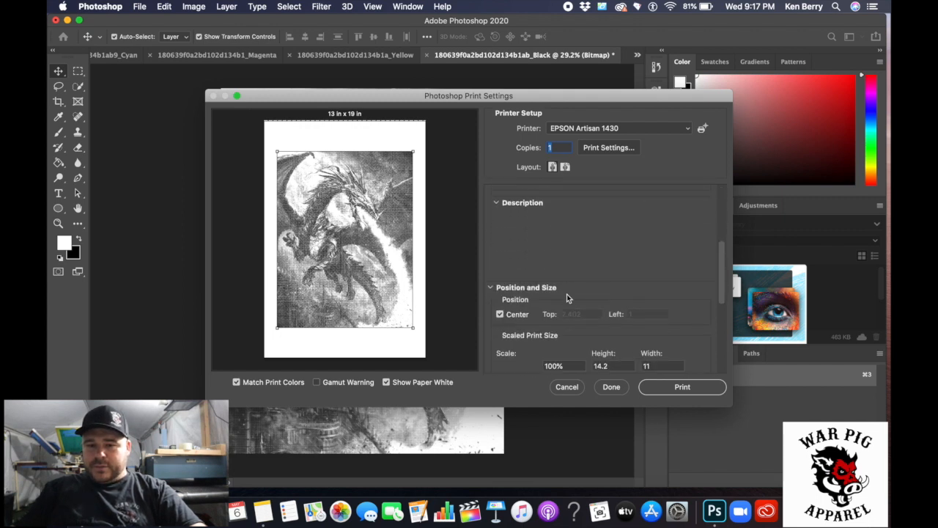
{"action": "scroll", "coordinate": [572, 286], "scroll_direction": "down", "scroll_amount": 5}
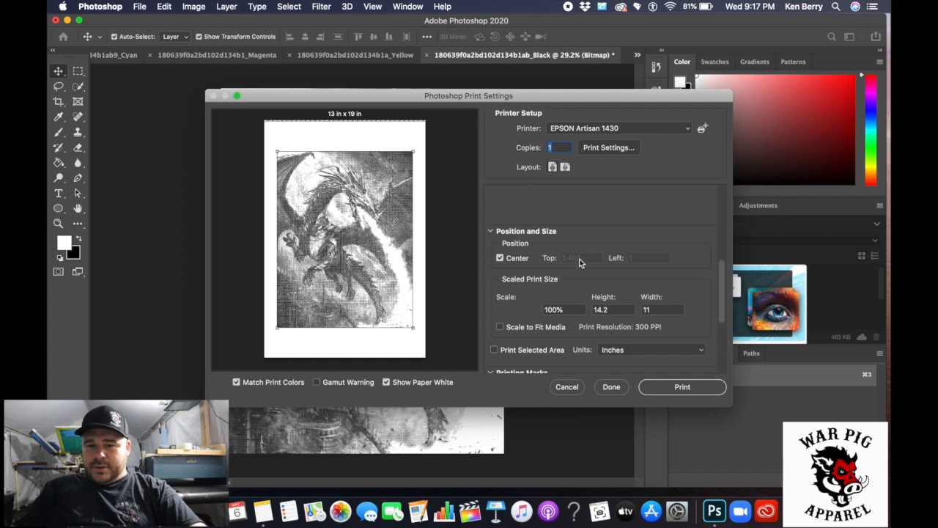
{"action": "scroll", "coordinate": [577, 295], "scroll_direction": "down", "scroll_amount": 2}
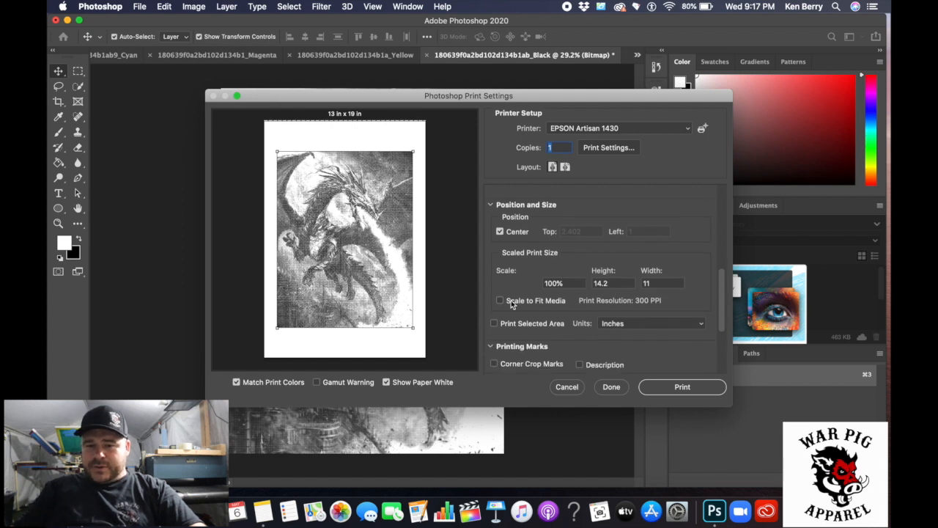
{"action": "scroll", "coordinate": [510, 304], "scroll_direction": "down", "scroll_amount": 3}
{"action": "scroll", "coordinate": [544, 299], "scroll_direction": "down", "scroll_amount": 2}
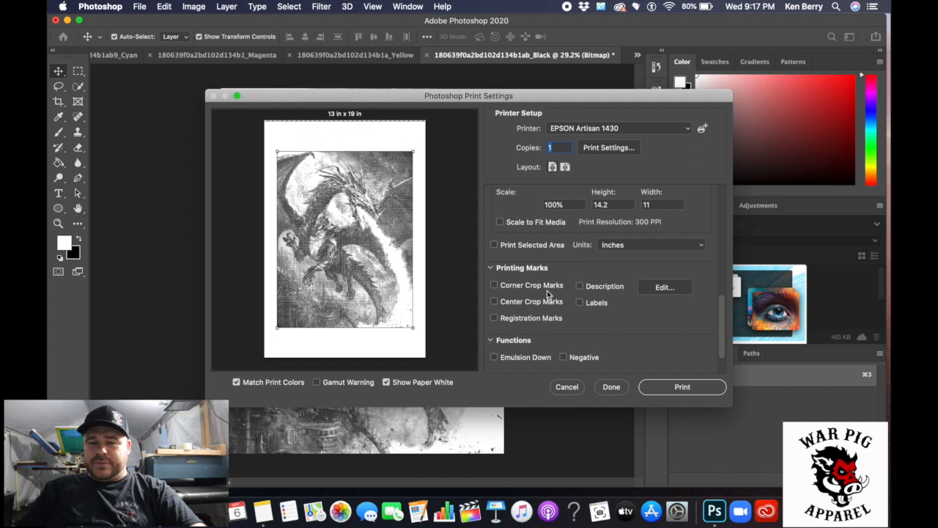
{"action": "left_click", "coordinate": [495, 319]}
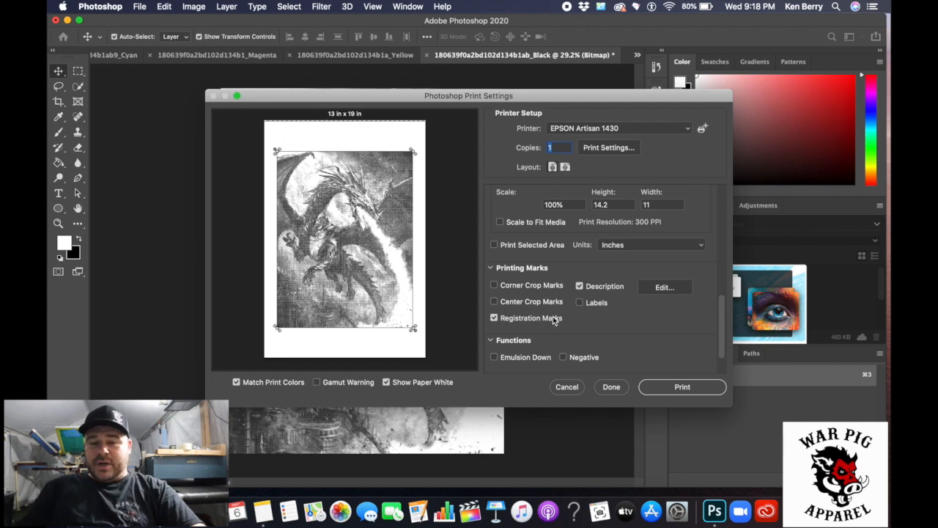
{"action": "scroll", "coordinate": [519, 308], "scroll_direction": "down", "scroll_amount": 3}
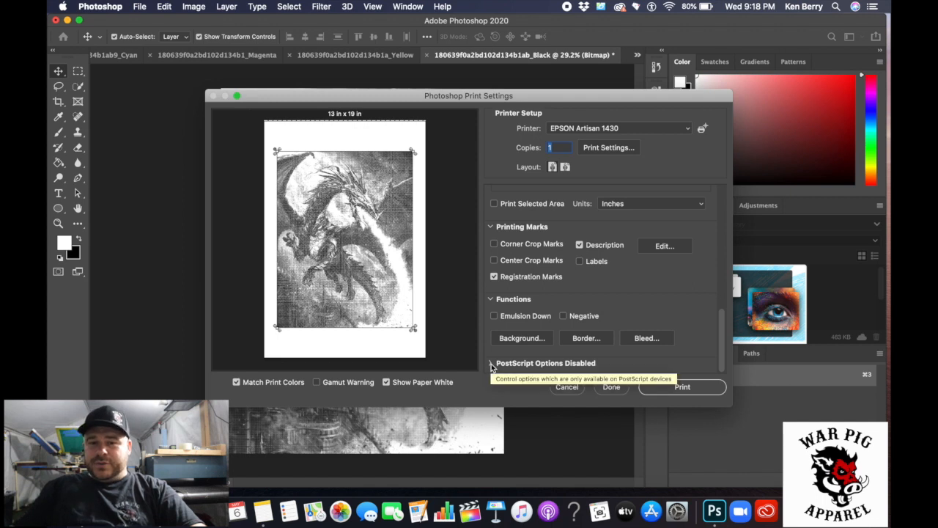
Step: Review the color management options, keeping Normal Printing, and close the print settings with the changes kept
{"action": "scroll", "coordinate": [543, 256], "scroll_direction": "up", "scroll_amount": 10}
{"action": "scroll", "coordinate": [539, 231], "scroll_direction": "up", "scroll_amount": 3}
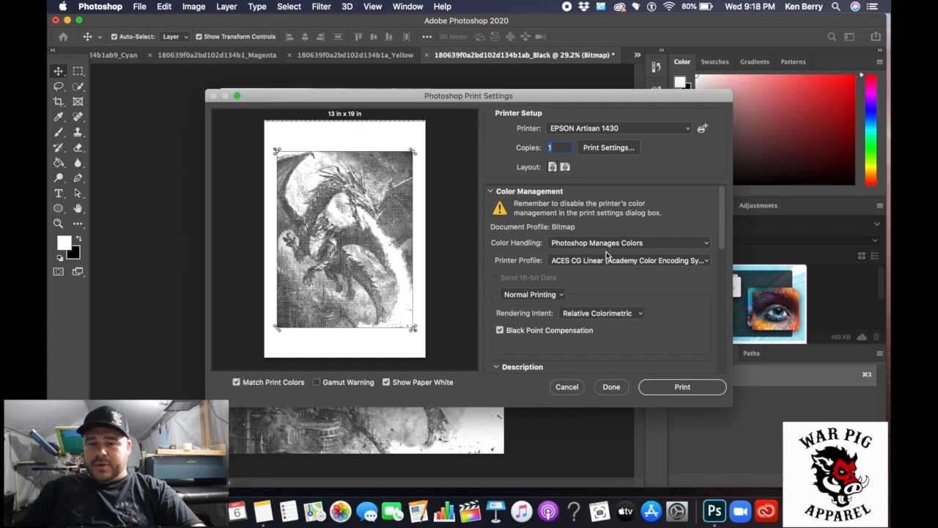
{"action": "left_click", "coordinate": [548, 294]}
{"action": "left_click", "coordinate": [553, 296]}
{"action": "scroll", "coordinate": [572, 285], "scroll_direction": "down", "scroll_amount": 1}
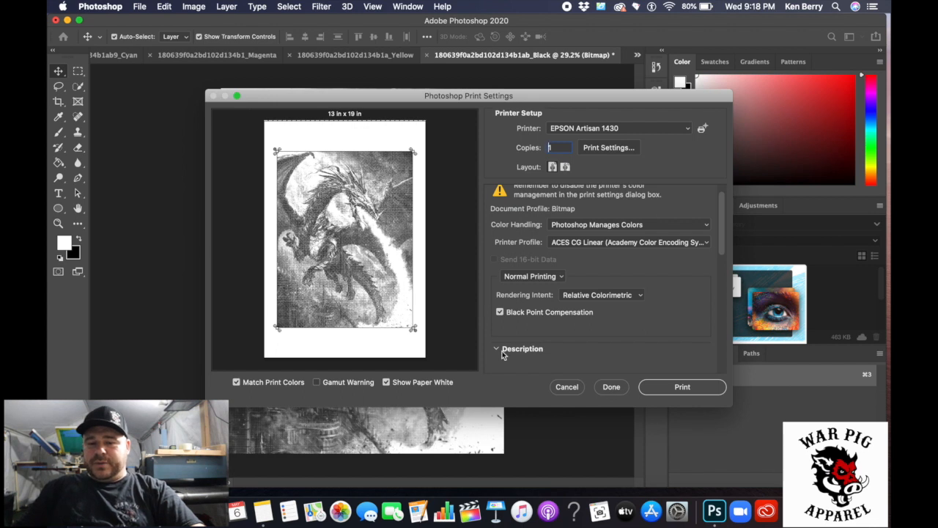
{"action": "left_click", "coordinate": [610, 387]}
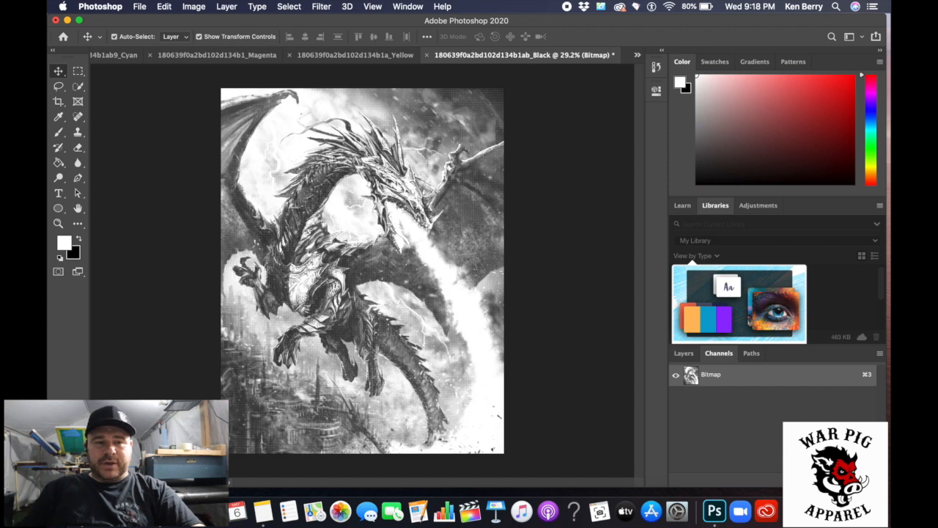
{"action": "left_click", "coordinate": [143, 7]}
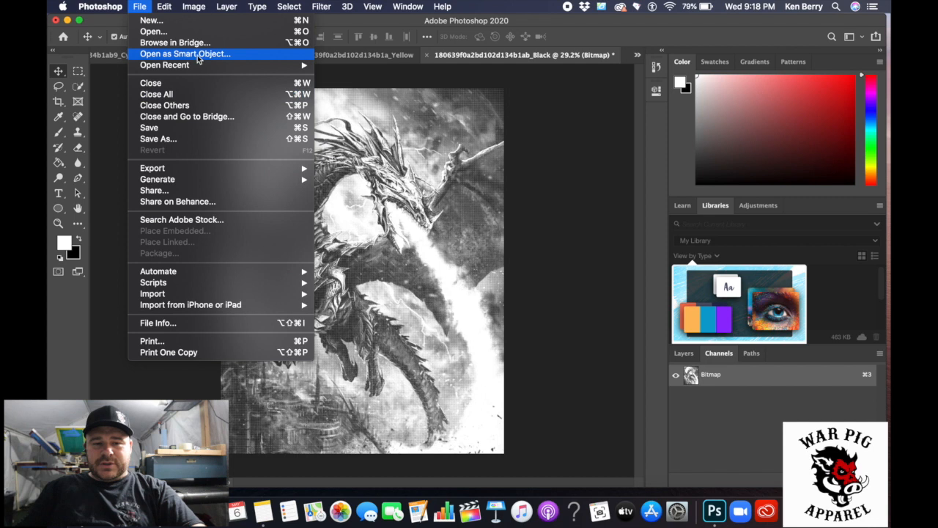
{"action": "left_click", "coordinate": [154, 32]}
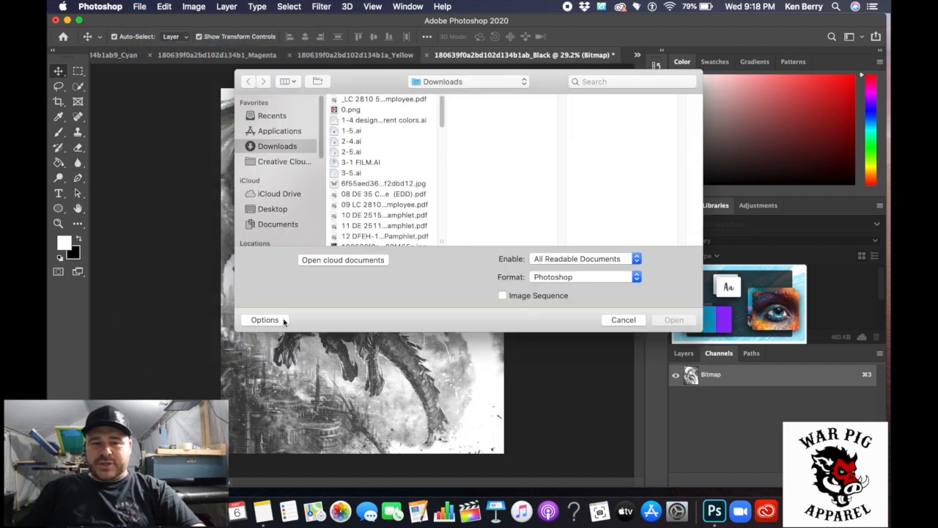
{"action": "scroll", "coordinate": [385, 217], "scroll_direction": "down", "scroll_amount": 10}
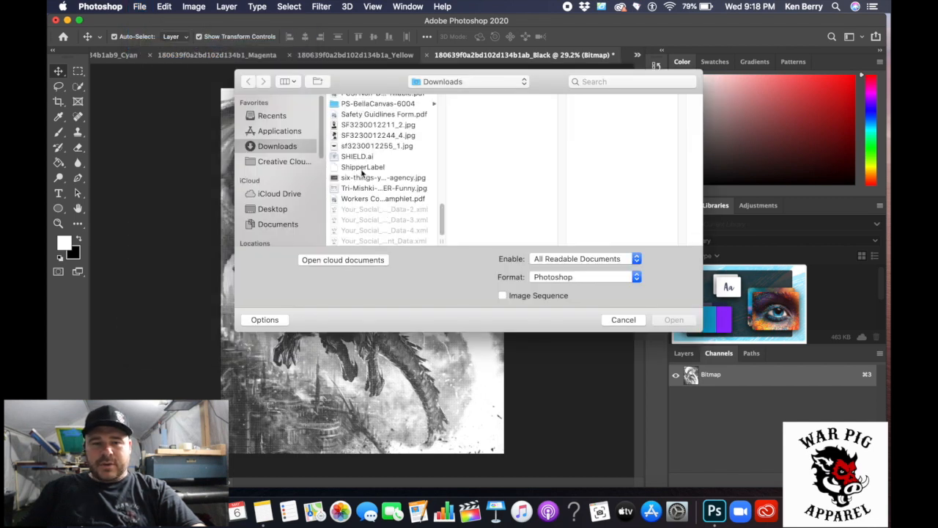
{"action": "scroll", "coordinate": [384, 209], "scroll_direction": "down", "scroll_amount": 8}
{"action": "left_click", "coordinate": [624, 320]}
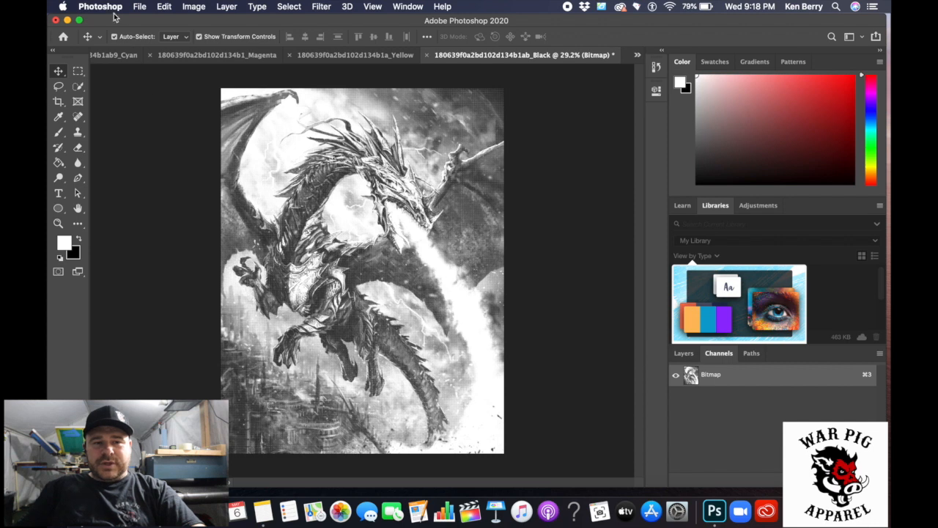
Step: Reopen the original color dragon image 180639f0a2bd102d134b1ab9b22f455a.jpg from the recent files and view it enlarged
{"action": "left_click", "coordinate": [138, 7]}
{"action": "mouse_move", "coordinate": [167, 70]}
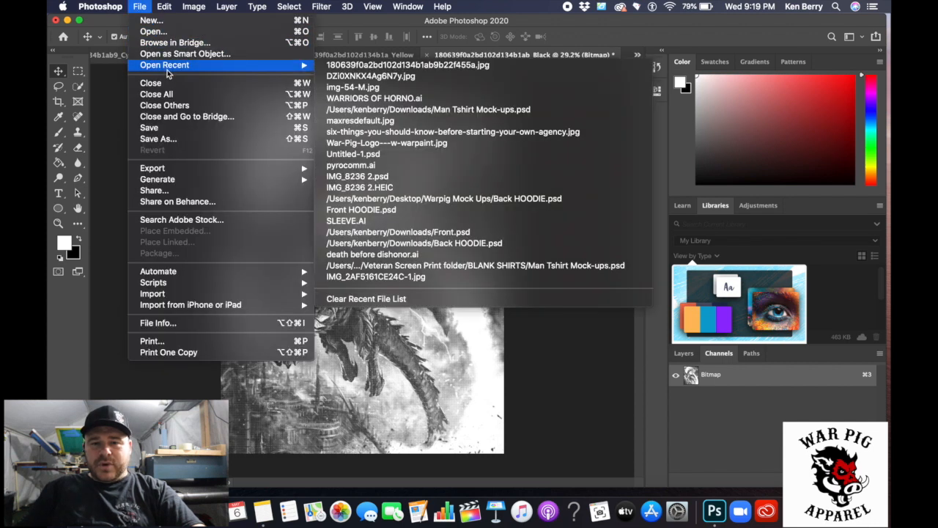
{"action": "left_click", "coordinate": [374, 68]}
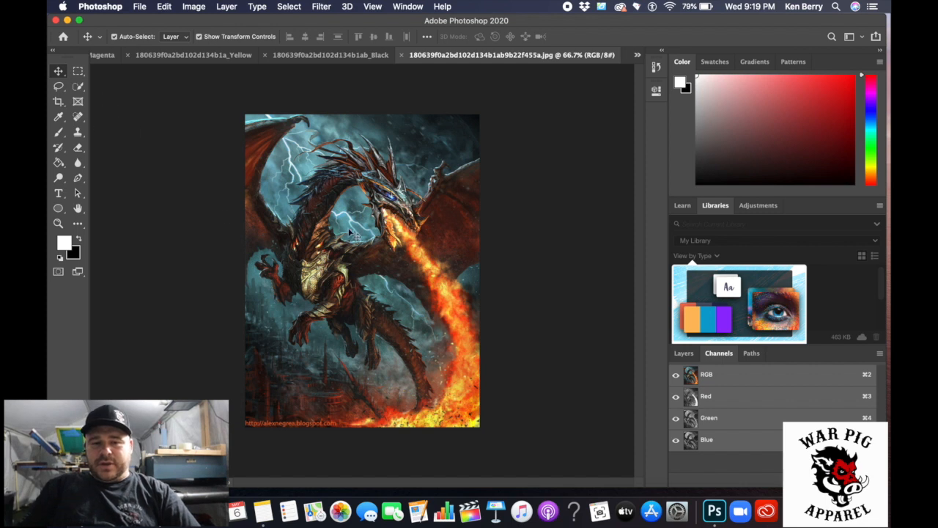
{"action": "scroll", "coordinate": [353, 235], "scroll_direction": "up", "scroll_amount": 3}
{"action": "scroll", "coordinate": [353, 235], "scroll_direction": "up", "scroll_amount": 1}
{"action": "scroll", "coordinate": [352, 235], "scroll_direction": "down", "scroll_amount": 2}
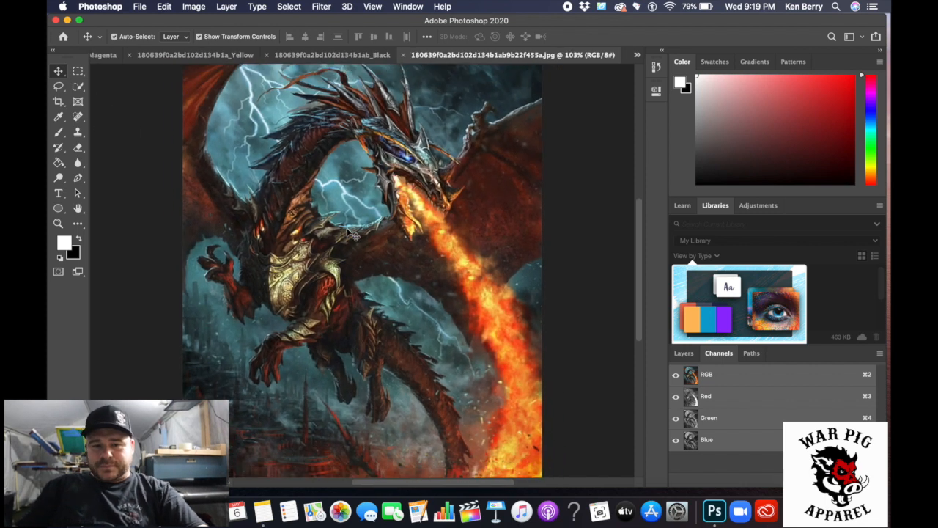
{"action": "scroll", "coordinate": [349, 230], "scroll_direction": "down", "scroll_amount": 1}
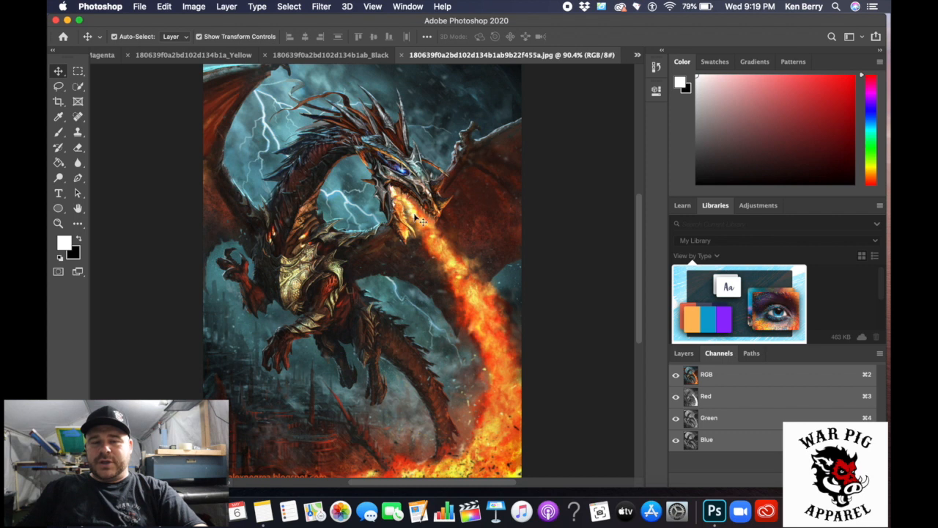